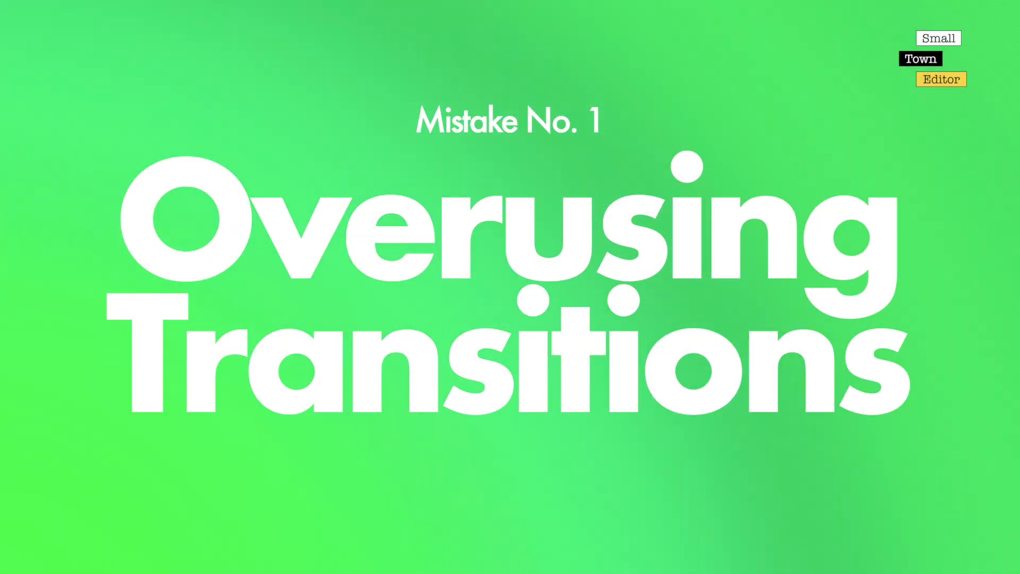
{"action": "left_click_drag", "start_coordinate": [355, 429], "coordinate": [517, 462]}
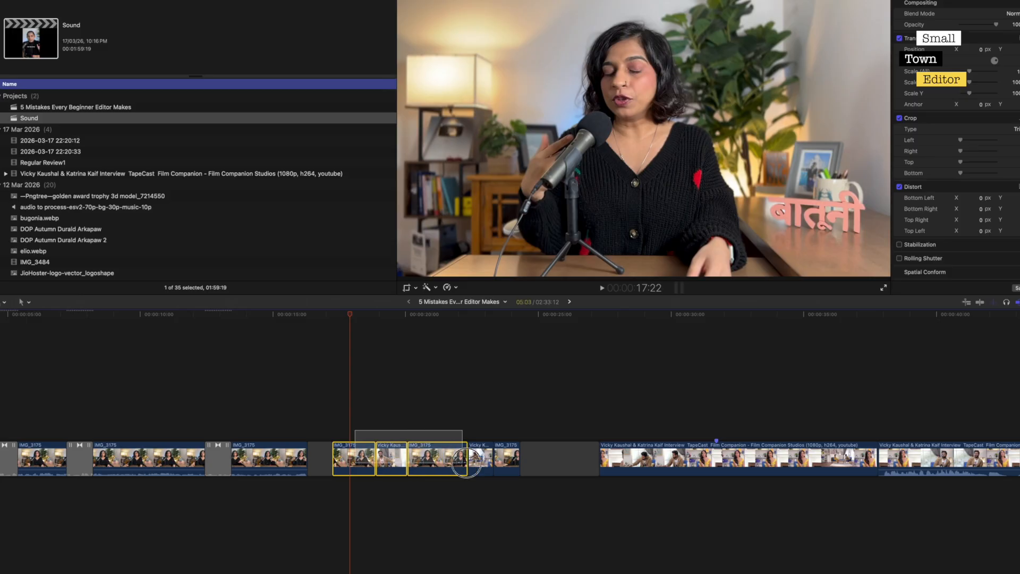
{"action": "left_click", "coordinate": [392, 402]}
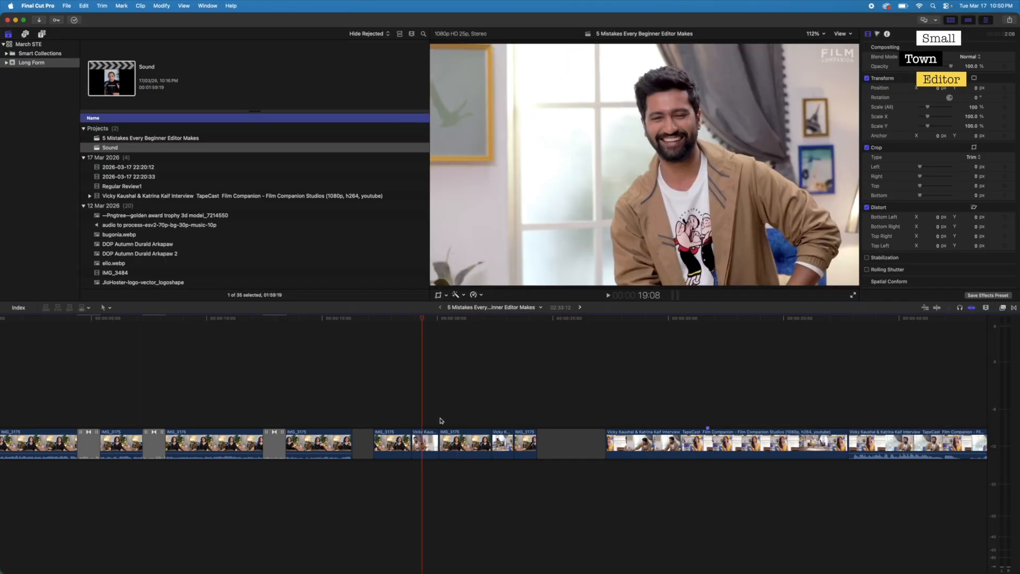
- Apply the Black Hole movement transition to the cut between the IMG_3175 clip and the first short interview insert, and play it back
{"action": "left_click", "coordinate": [1014, 308]}
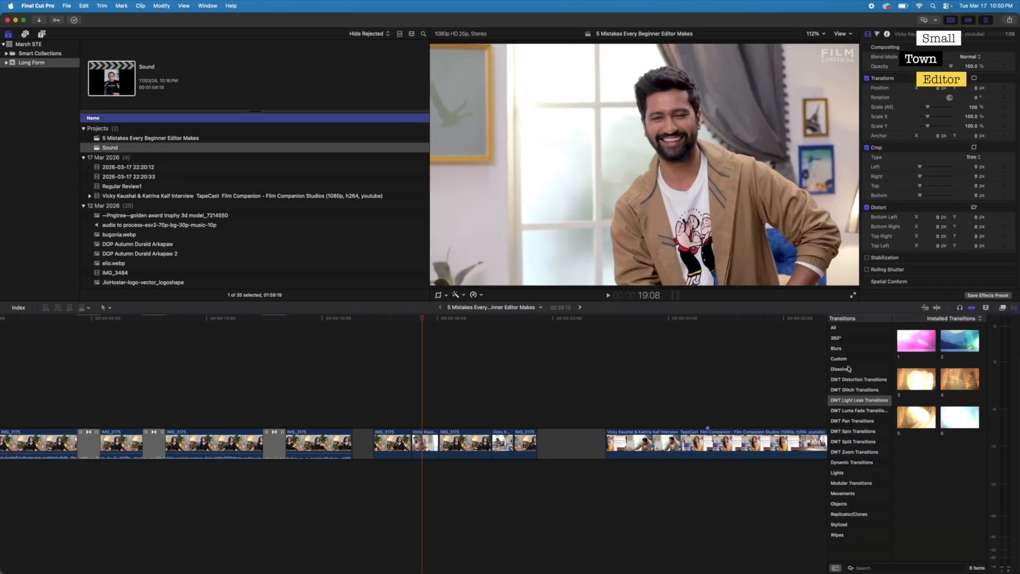
{"action": "left_click", "coordinate": [848, 370]}
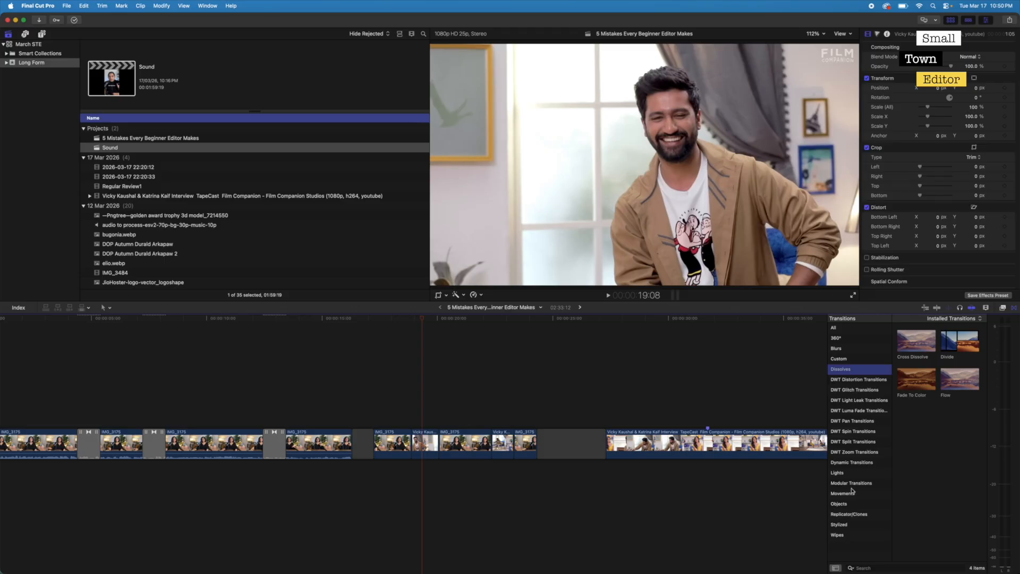
{"action": "left_click", "coordinate": [850, 492]}
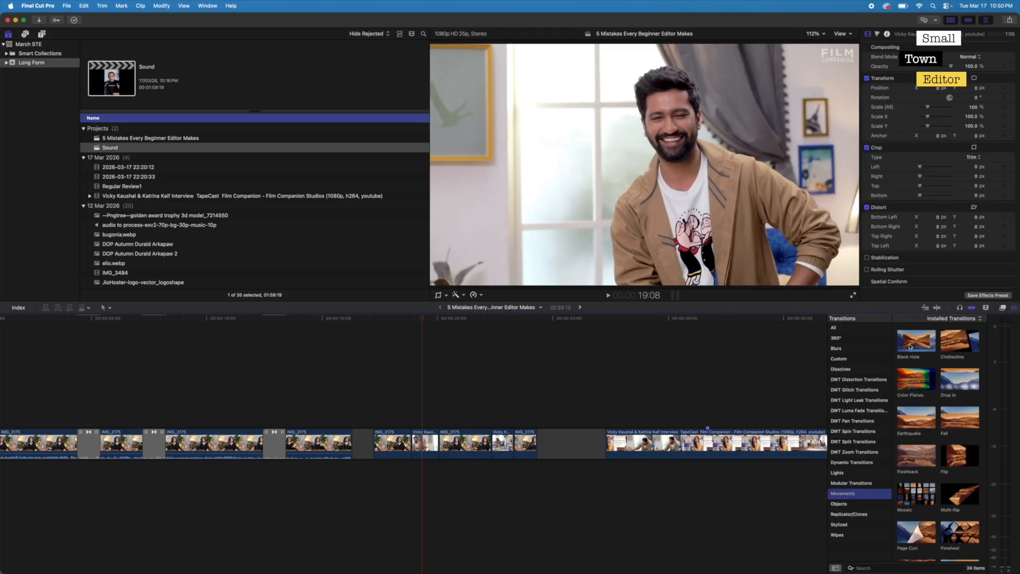
{"action": "left_click", "coordinate": [910, 346]}
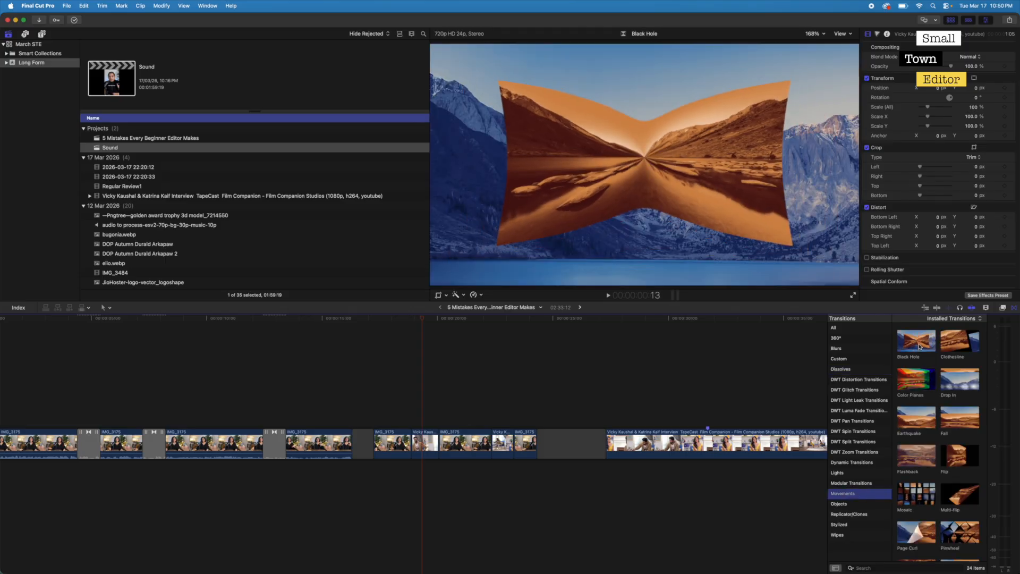
{"action": "left_click", "coordinate": [412, 444]}
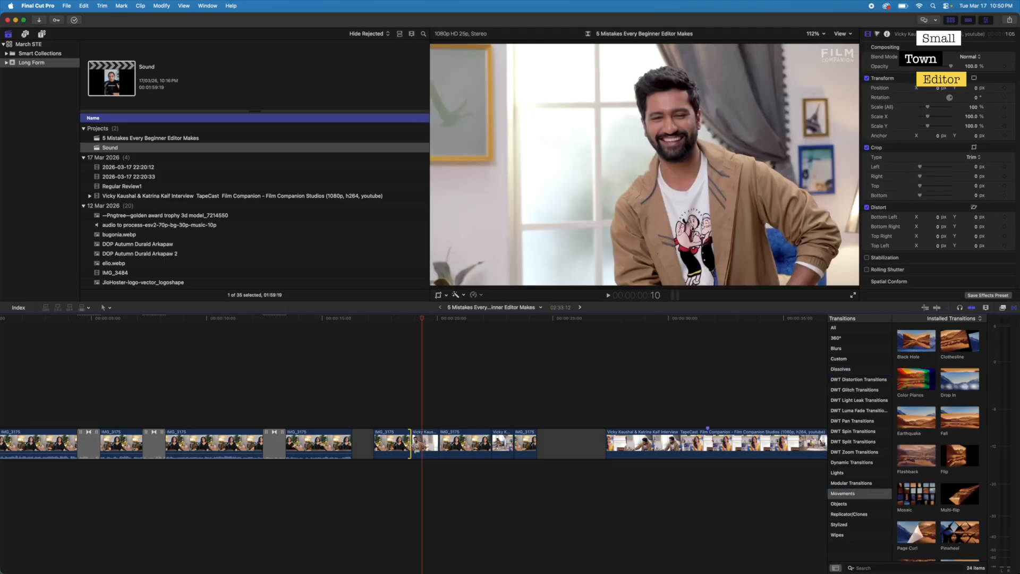
{"action": "double_click", "coordinate": [919, 343]}
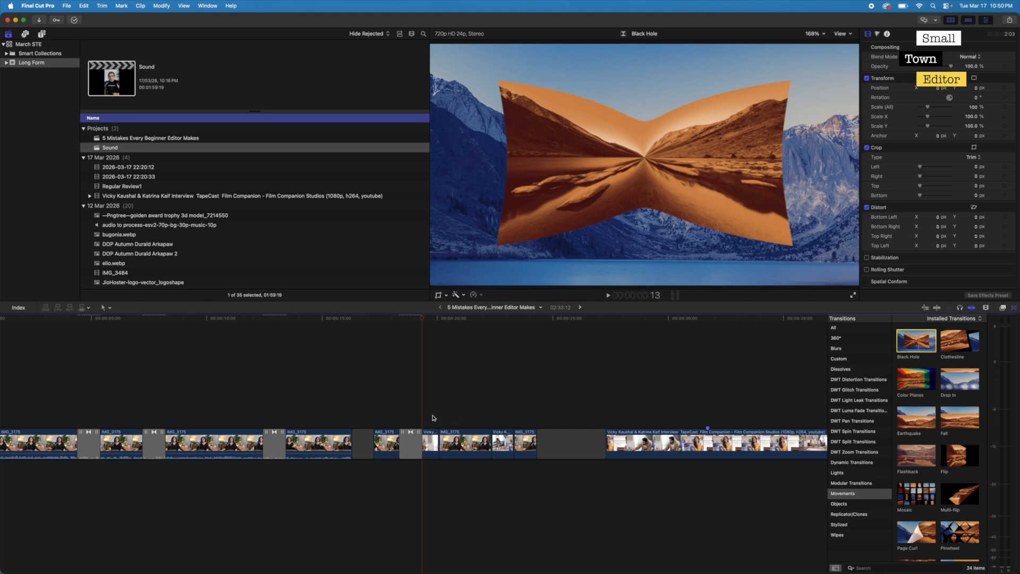
{"action": "left_click", "coordinate": [388, 416]}
{"action": "key", "text": "space"}
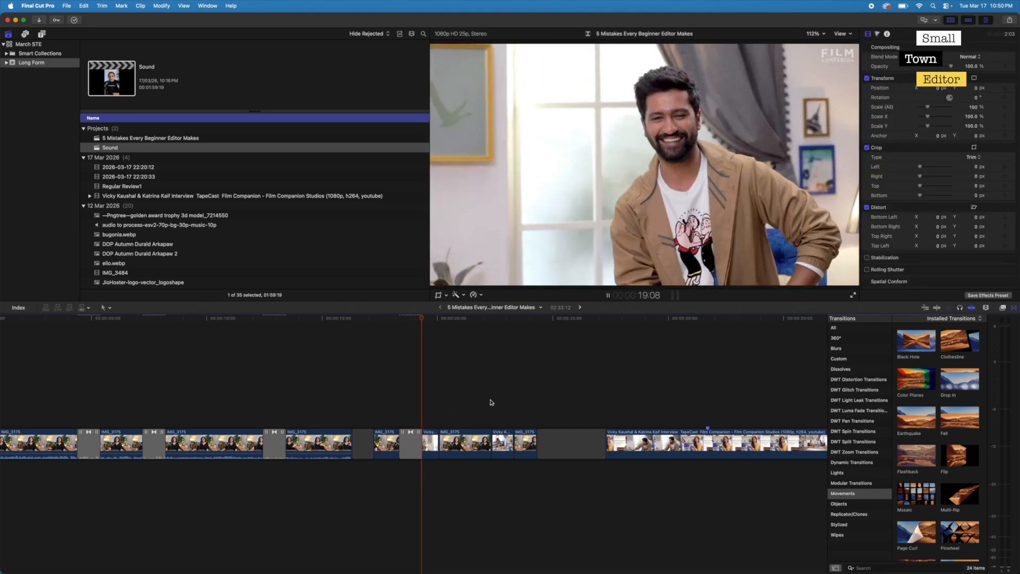
{"action": "key", "text": "space"}
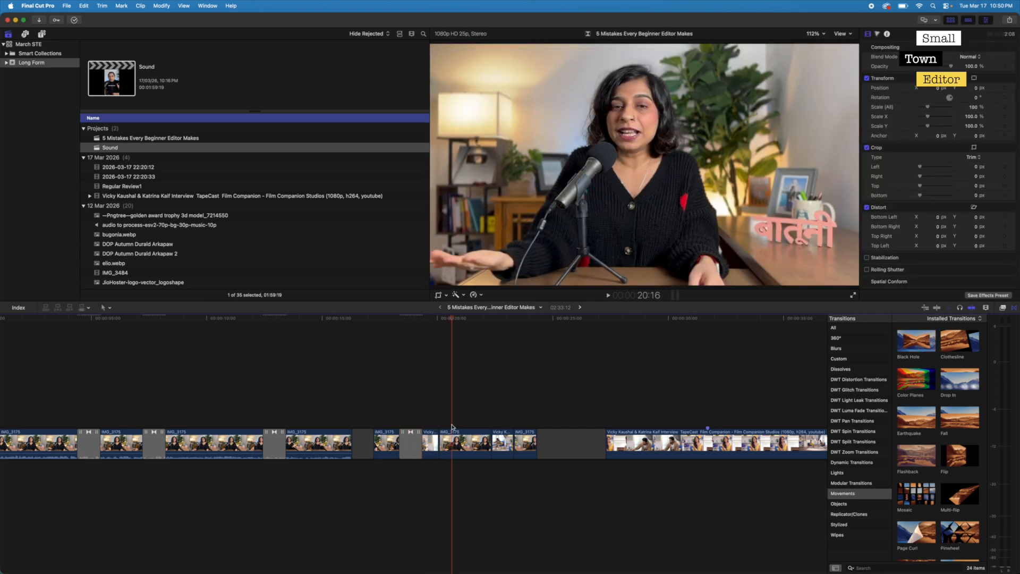
- Apply the Page Curl transition to the cut before the second short interview insert and play the section back
{"action": "left_click", "coordinate": [489, 442]}
{"action": "double_click", "coordinate": [914, 538]}
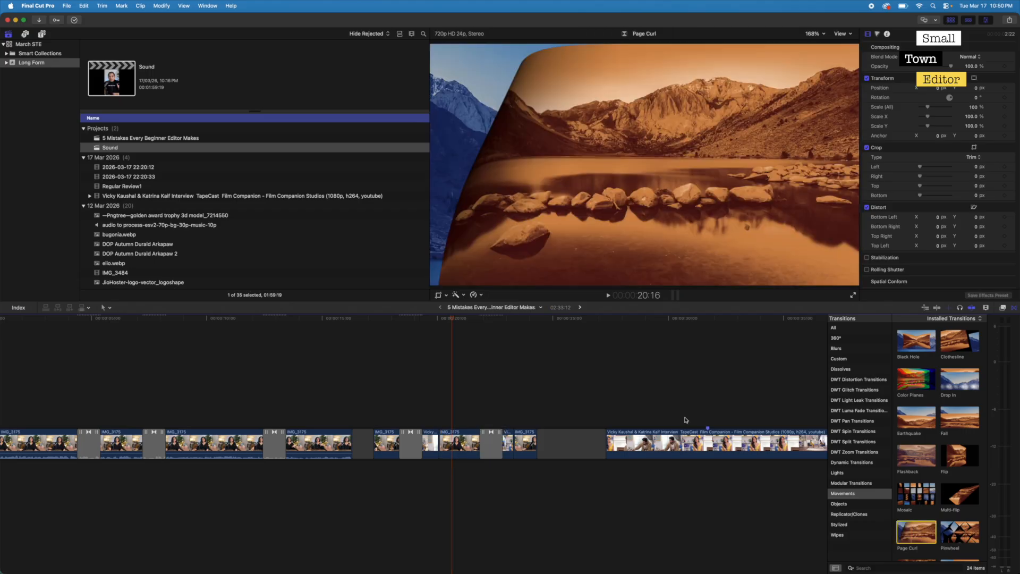
{"action": "key", "text": "space"}
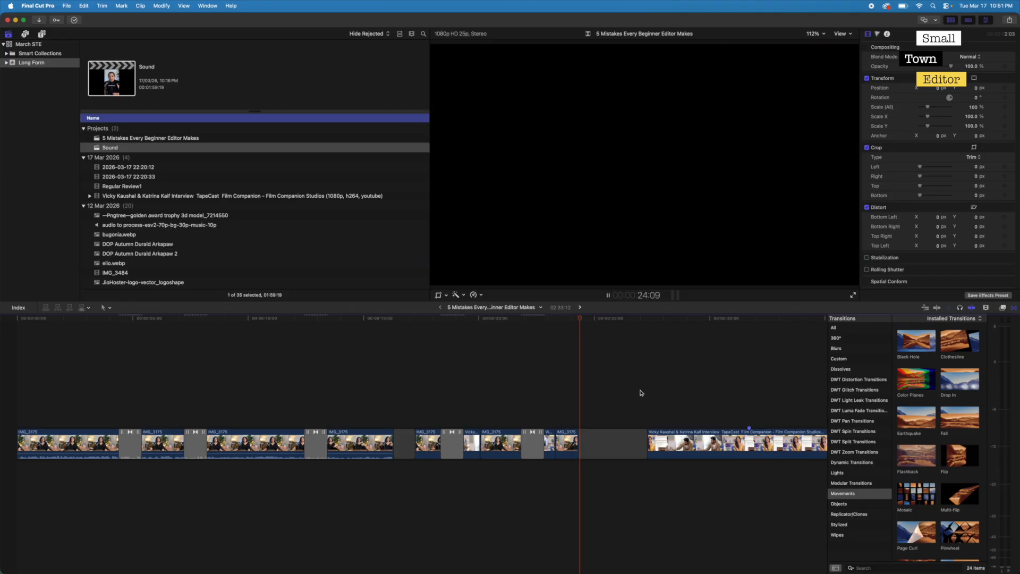
{"action": "key", "text": "space"}
- Play back the interview footage after the gap to examine its plain cuts without transitions
{"action": "scroll", "coordinate": [641, 394], "scroll_direction": "right", "scroll_amount": 5}
{"action": "left_click", "coordinate": [577, 404]}
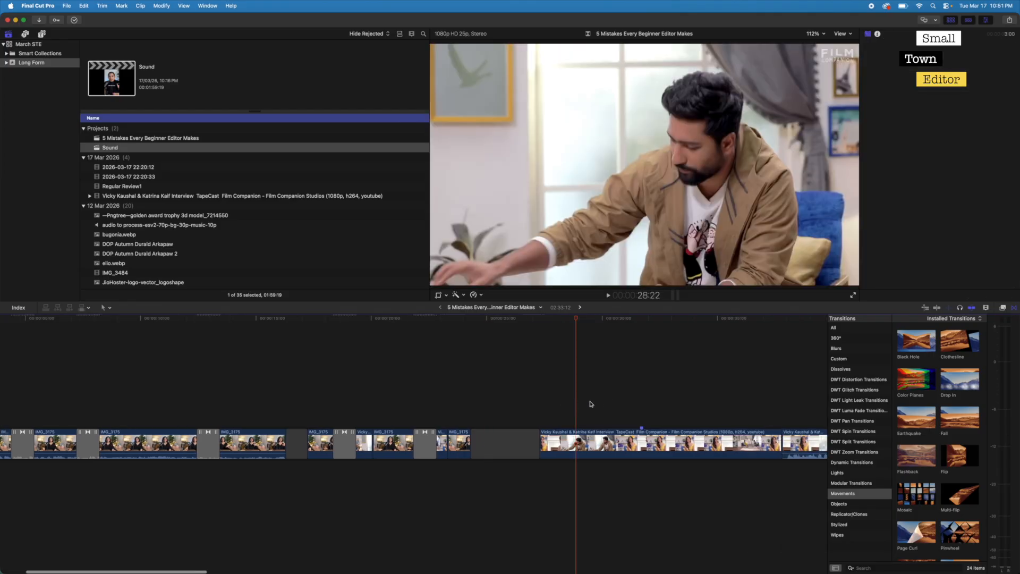
{"action": "key", "text": "space"}
{"action": "scroll", "coordinate": [651, 394], "scroll_direction": "right", "scroll_amount": 5}
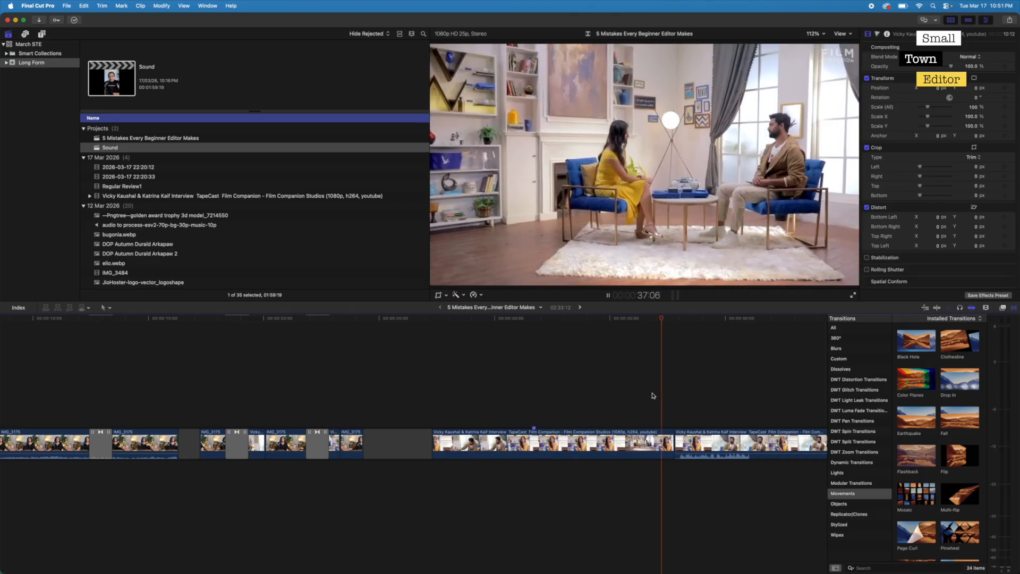
{"action": "key", "text": "space"}
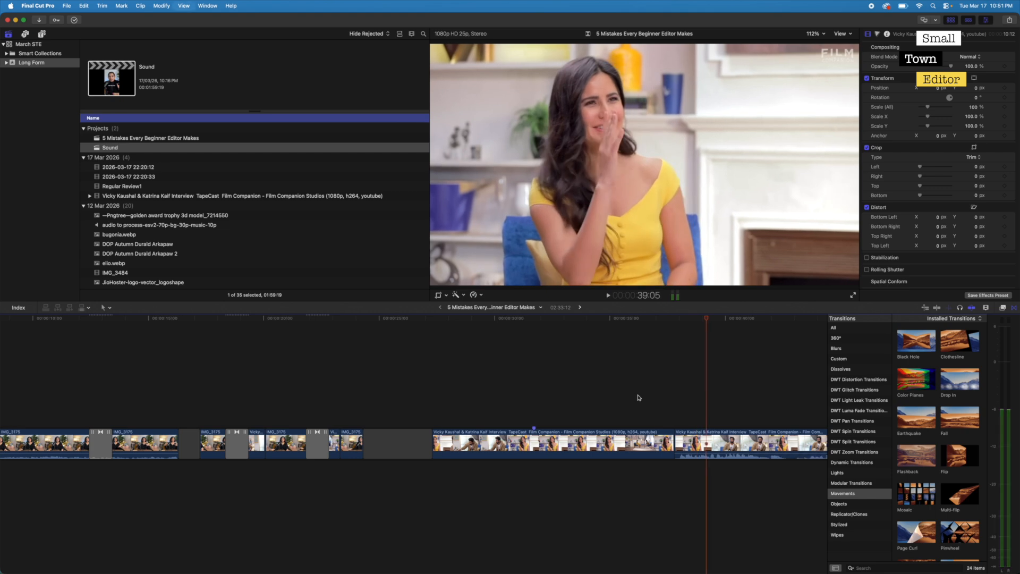
- Review the opening section in playback and delete the first two transitions between its IMG_3175 clips
{"action": "scroll", "coordinate": [541, 405], "scroll_direction": "left", "scroll_amount": 10}
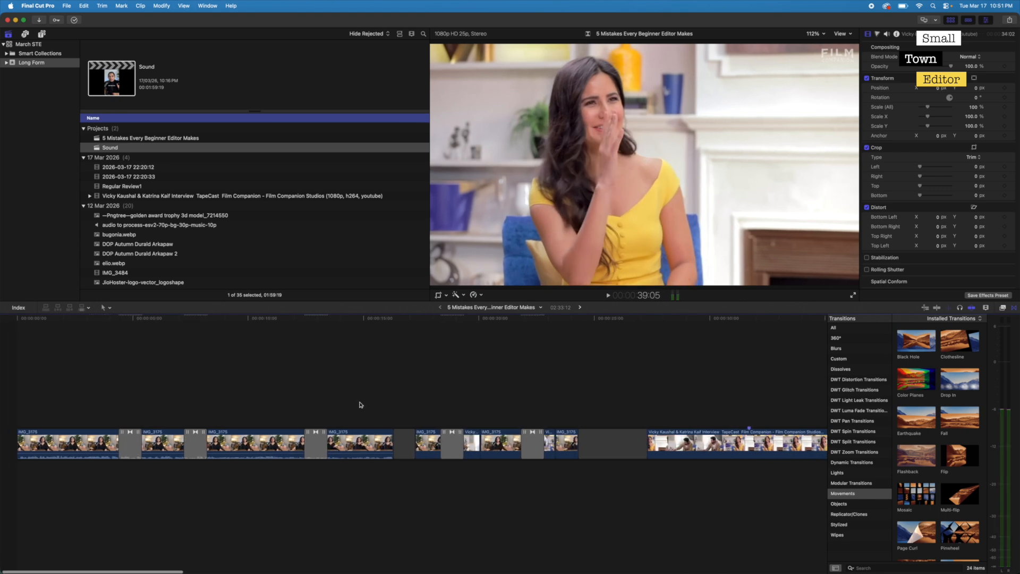
{"action": "left_click", "coordinate": [103, 411]}
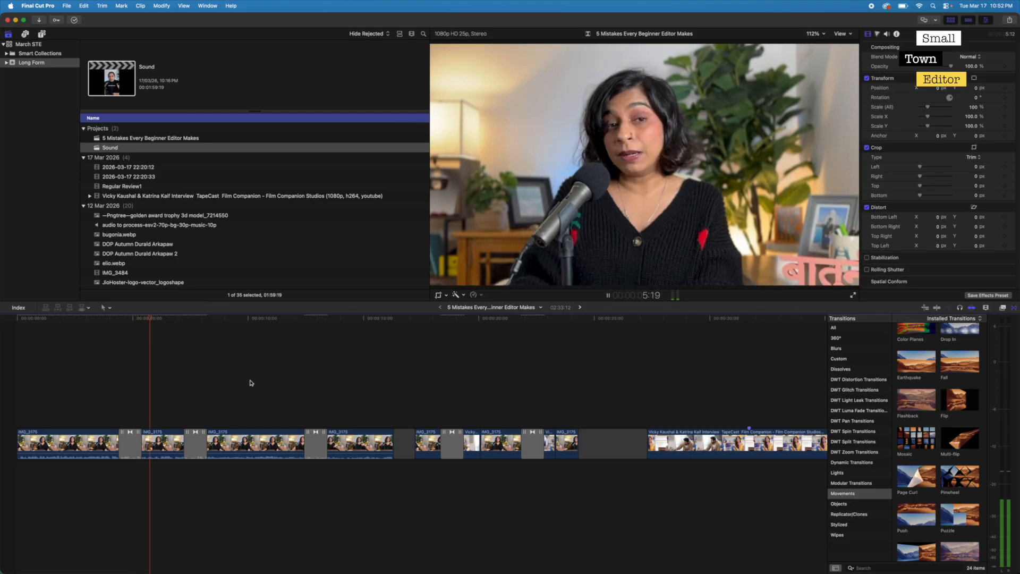
{"action": "key", "text": "space"}
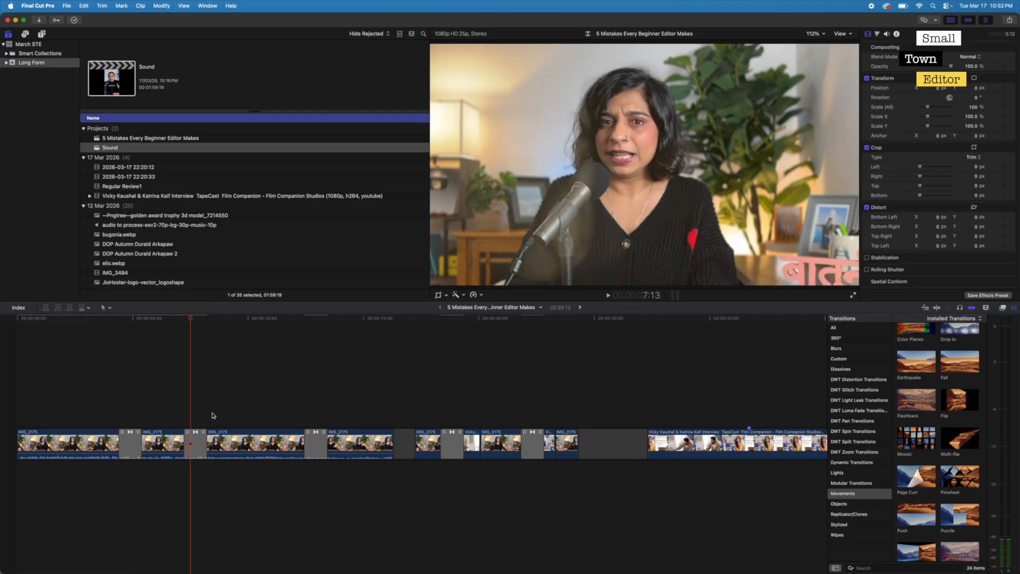
{"action": "left_click", "coordinate": [201, 444]}
{"action": "key", "text": "Delete"}
{"action": "left_click", "coordinate": [125, 448]}
{"action": "key", "text": "Delete"}
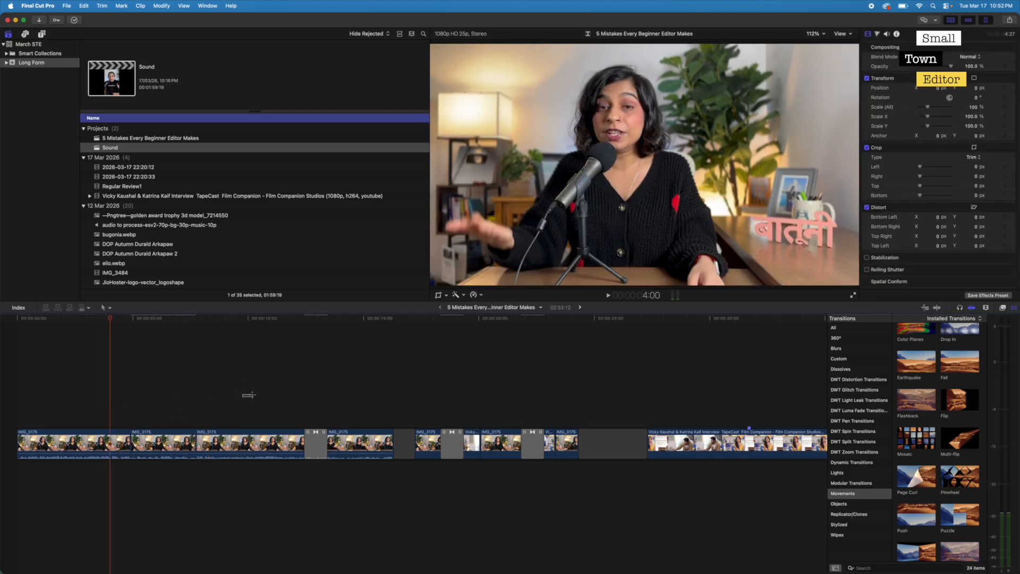
- Hide the transitions browser and play back the opening clips to examine the cuts without transitions
{"action": "left_click", "coordinate": [101, 399]}
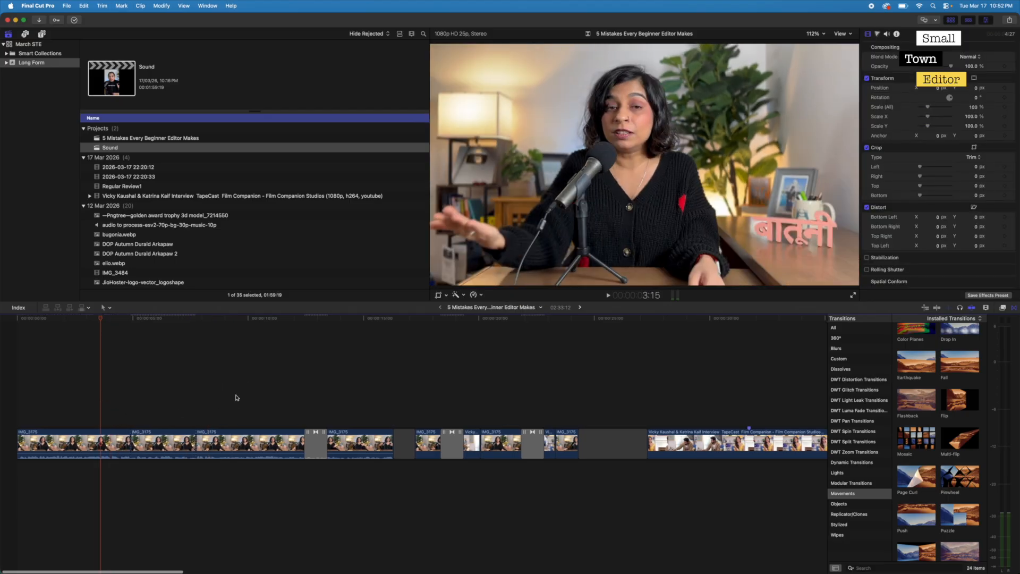
{"action": "key", "text": "ctrl+super+5"}
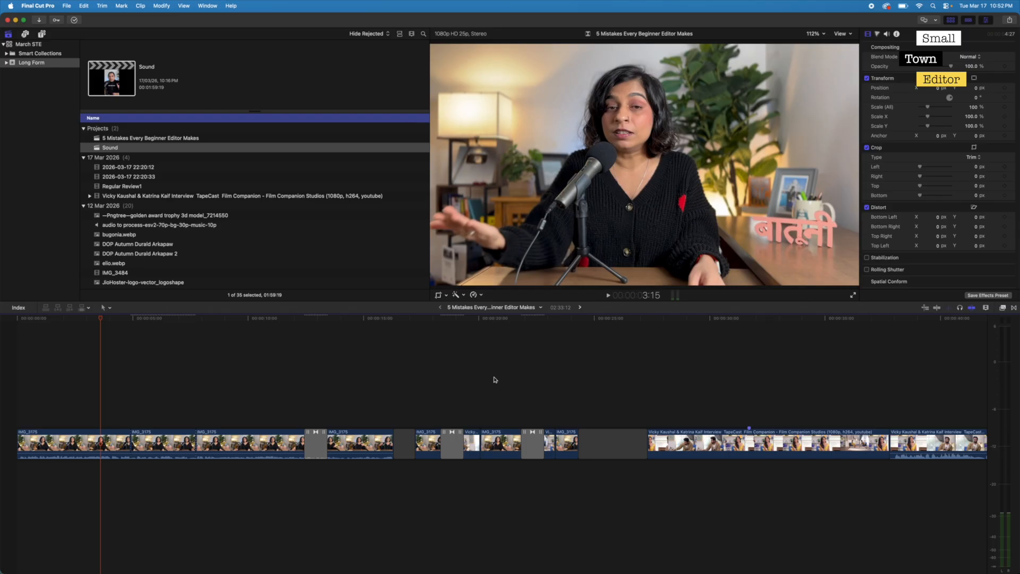
{"action": "key", "text": "space"}
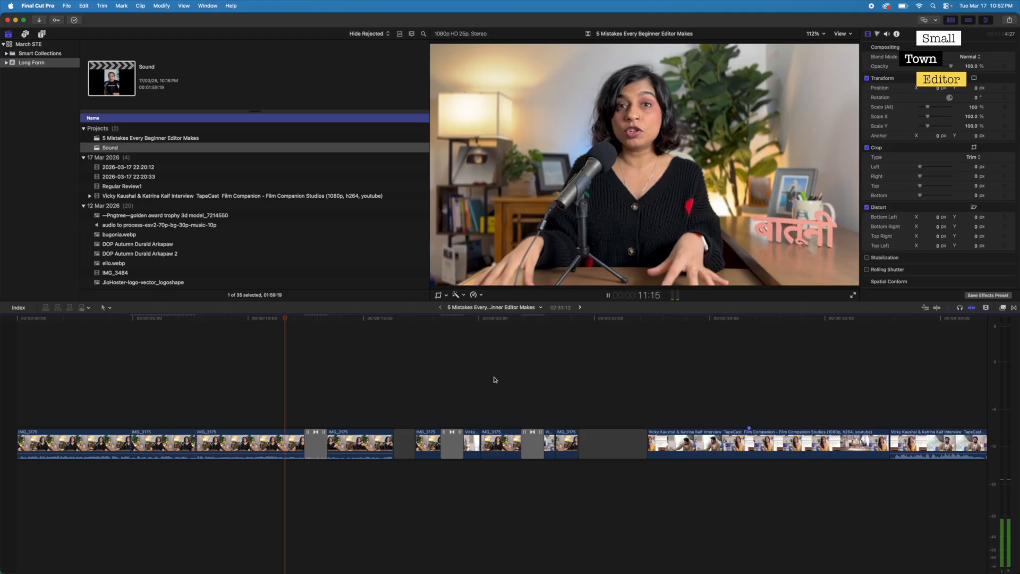
{"action": "key", "text": "space"}
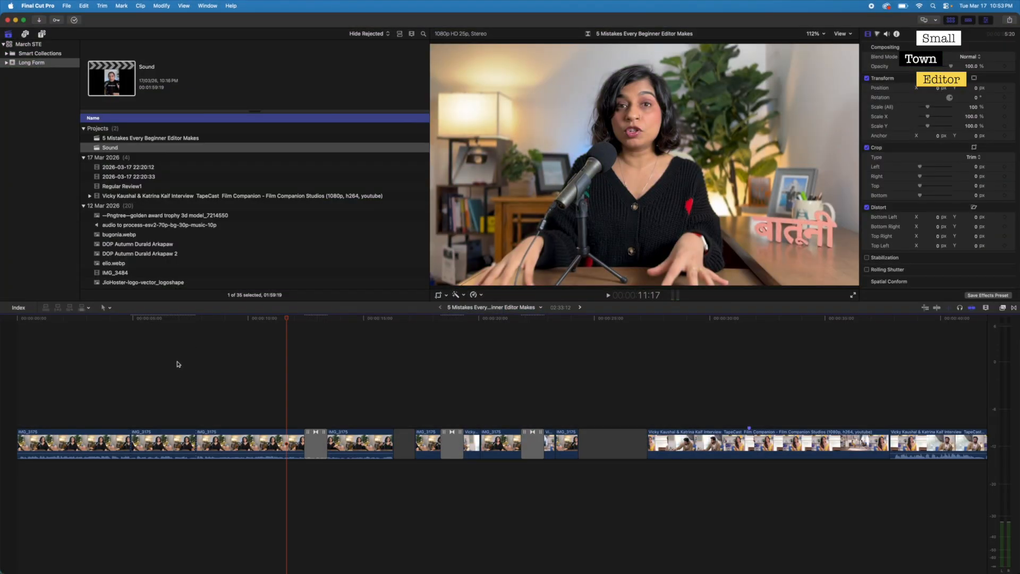
- Remove the remaining transition in the opening section and join its IMG_3175 segments into one continuous clip
{"action": "left_click", "coordinate": [152, 398]}
{"action": "left_click", "coordinate": [100, 407]}
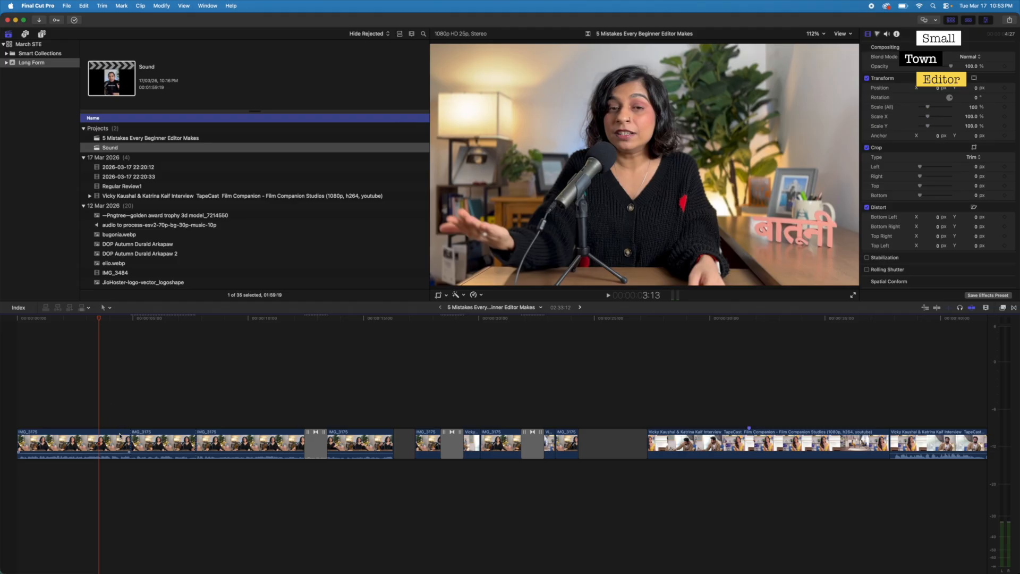
{"action": "key", "text": "Delete"}
{"action": "key", "text": "Delete"}
{"action": "left_click_drag", "start_coordinate": [100, 405], "coordinate": [133, 395]}
{"action": "left_click", "coordinate": [308, 445]}
{"action": "key", "text": "Delete"}
{"action": "key", "text": "Delete"}
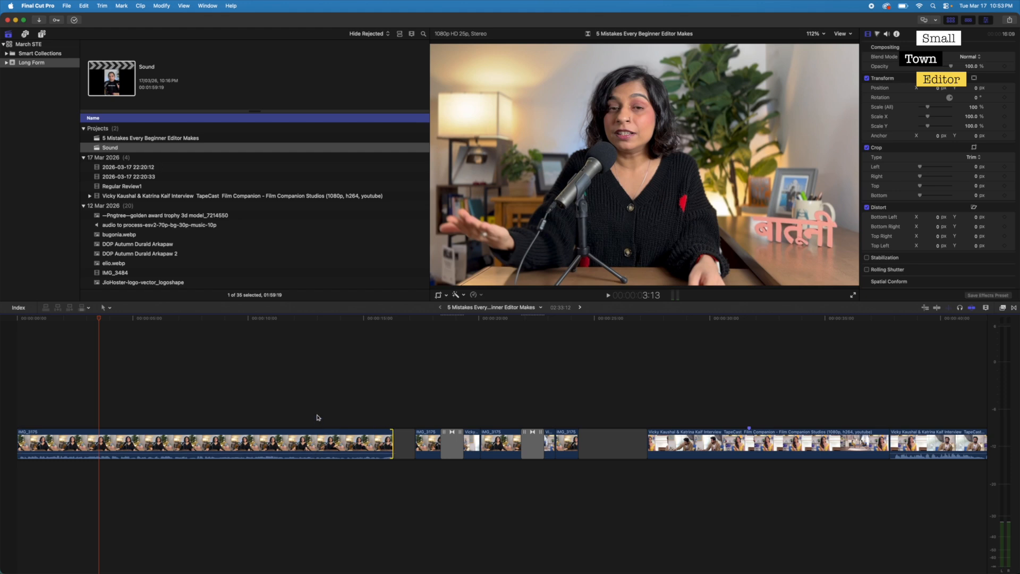
- Play the sequence from its start and split the opening clip at about 2.6, 6.2 and 9.6 seconds
{"action": "key", "text": "super+equal"}
{"action": "scroll", "coordinate": [333, 399], "scroll_direction": "left", "scroll_amount": 3}
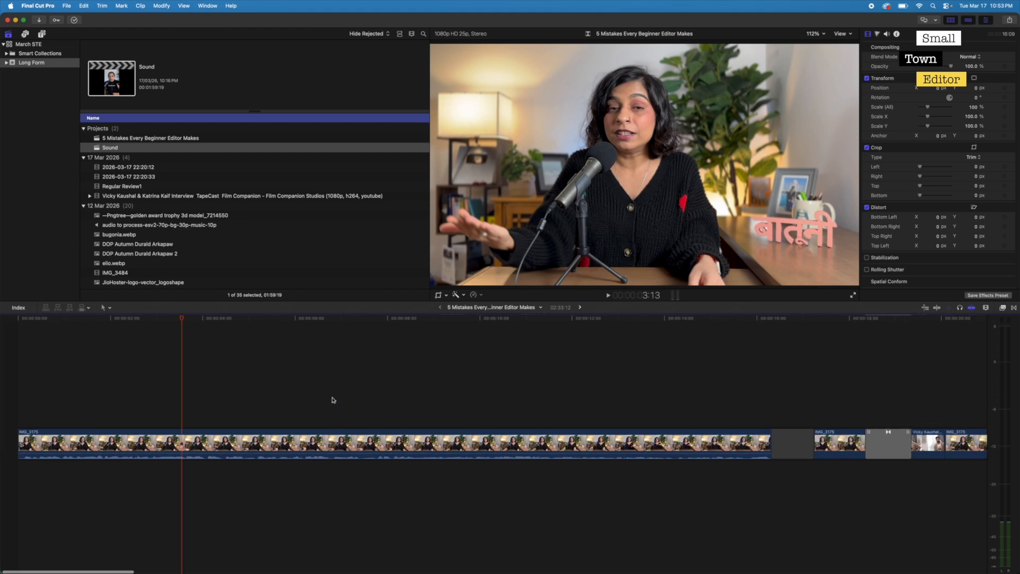
{"action": "left_click", "coordinate": [216, 444]}
{"action": "left_click", "coordinate": [203, 380]}
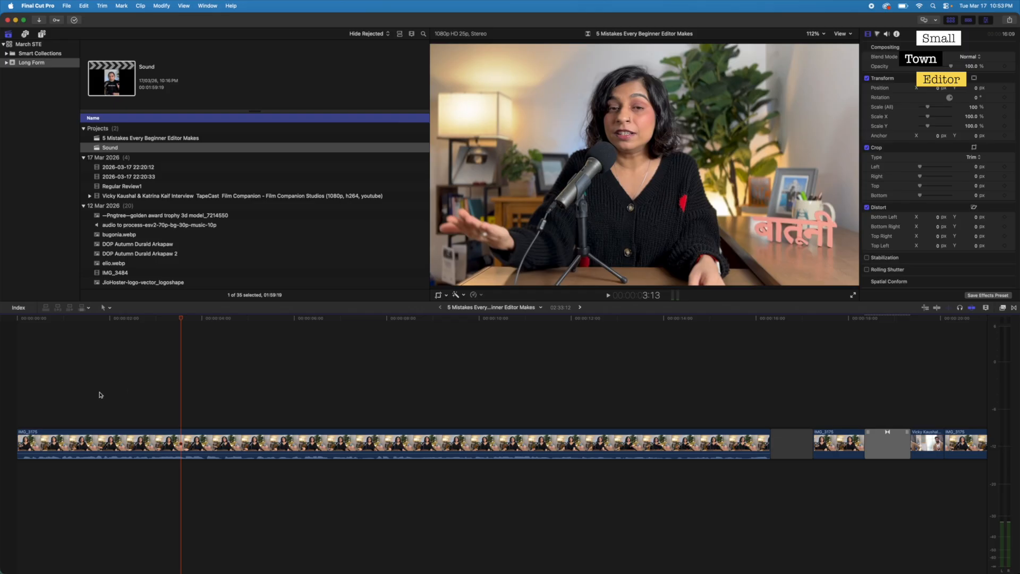
{"action": "key", "text": "Home"}
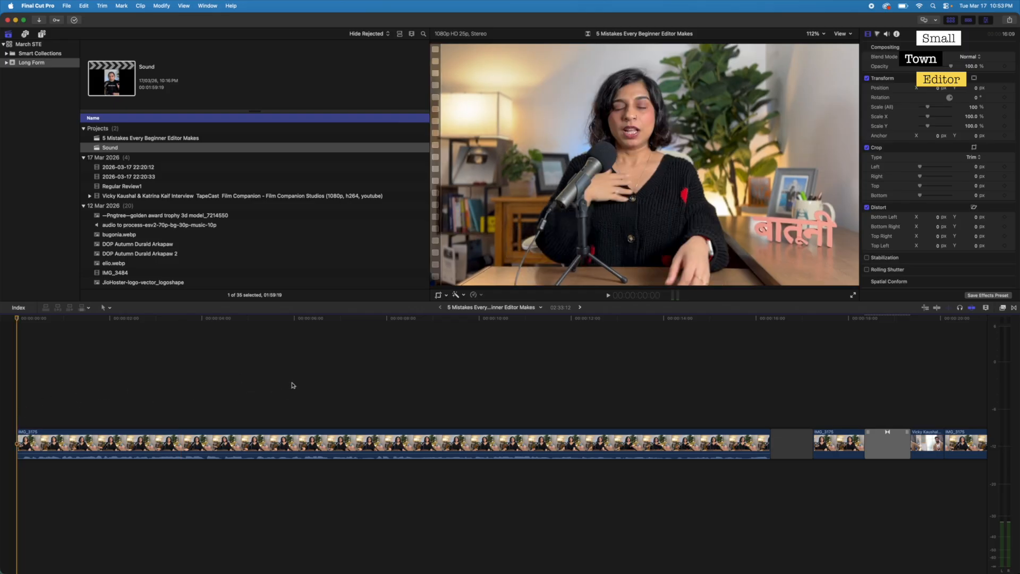
{"action": "key", "text": "space"}
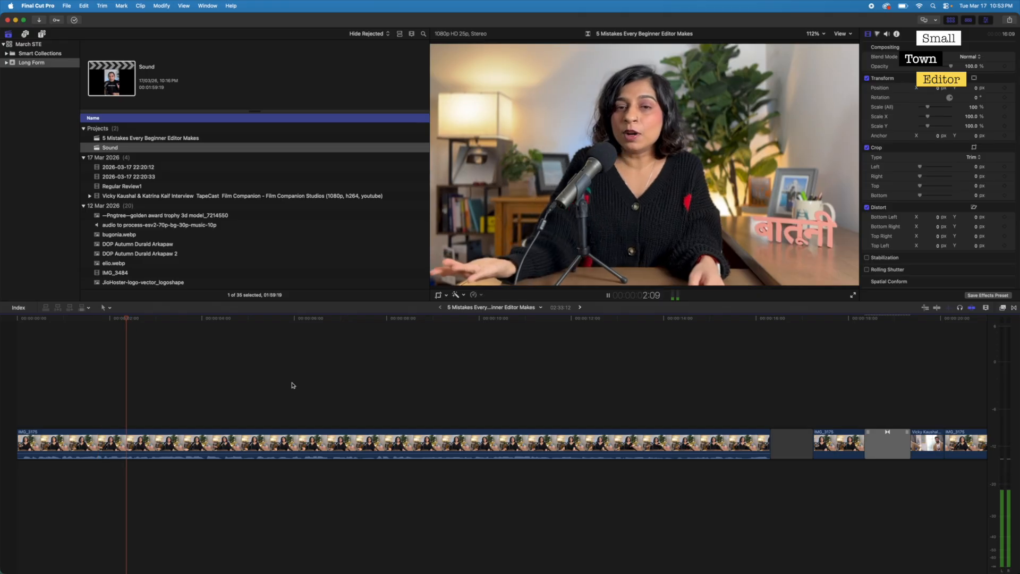
{"action": "key", "text": "super+b"}
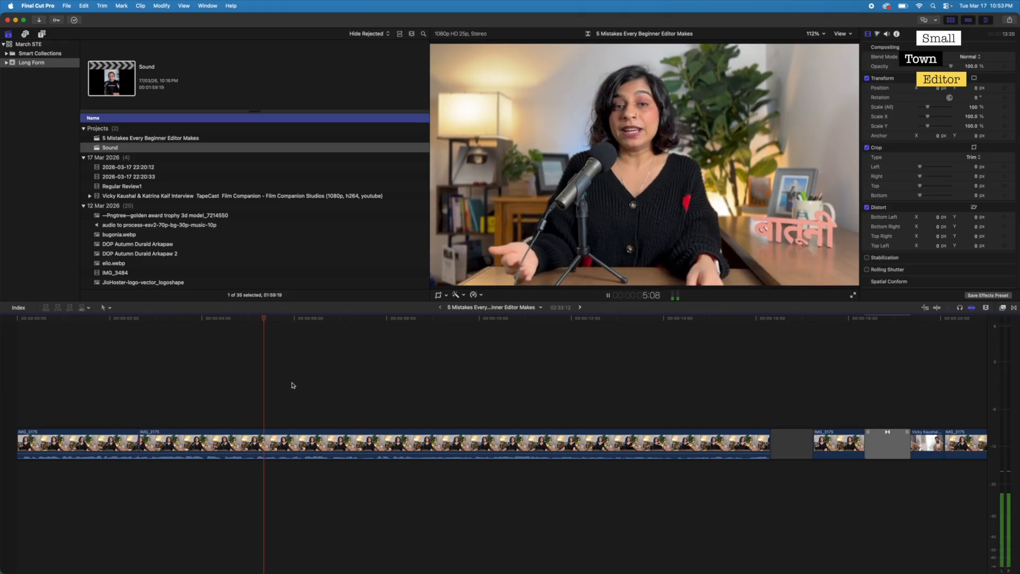
{"action": "key", "text": "super+b"}
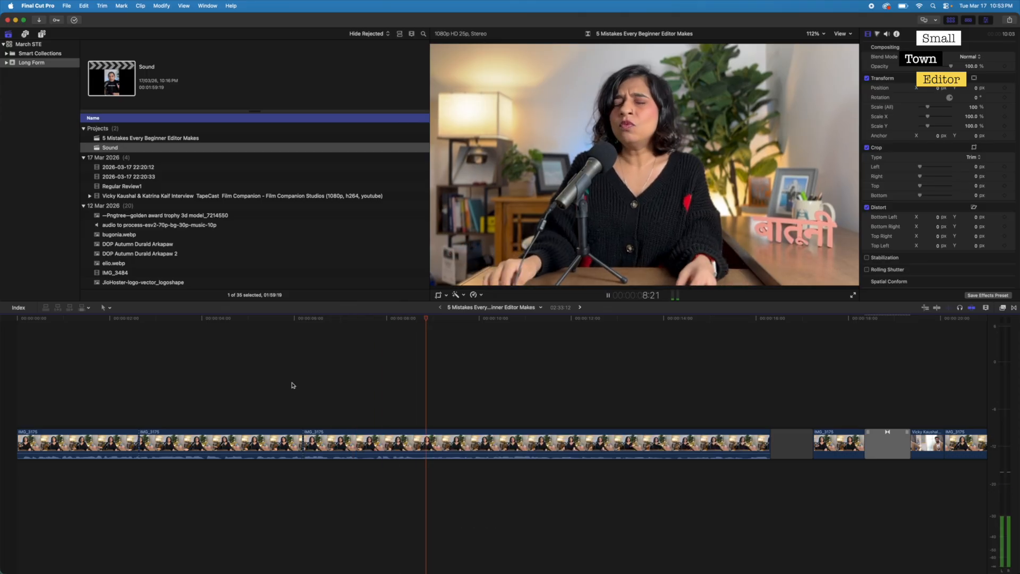
{"action": "key", "text": "super+b"}
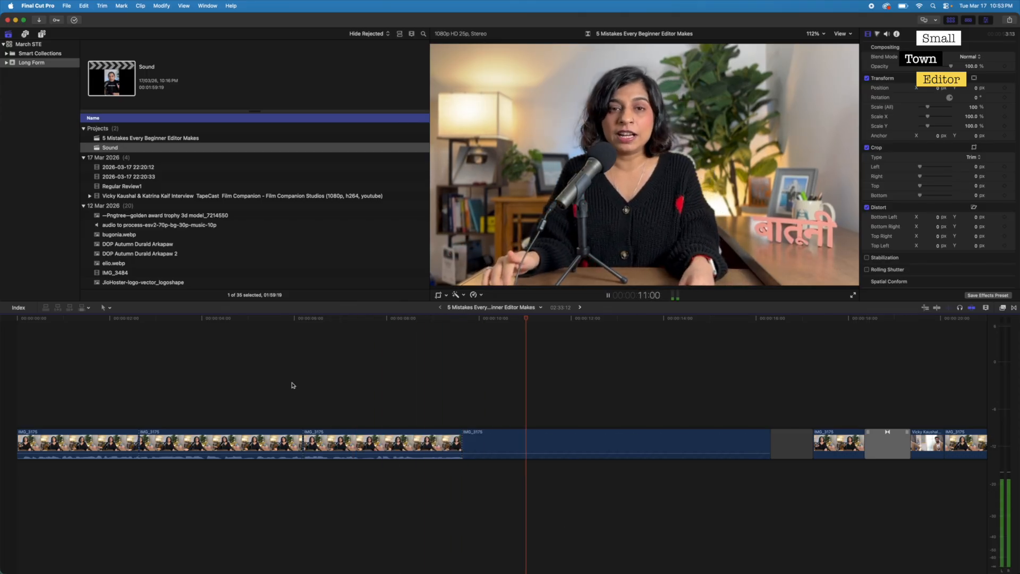
{"action": "key", "text": "space"}
- Set the second segment's scale to 125% and adjust its vertical position to reframe the speaker
{"action": "left_click", "coordinate": [230, 391]}
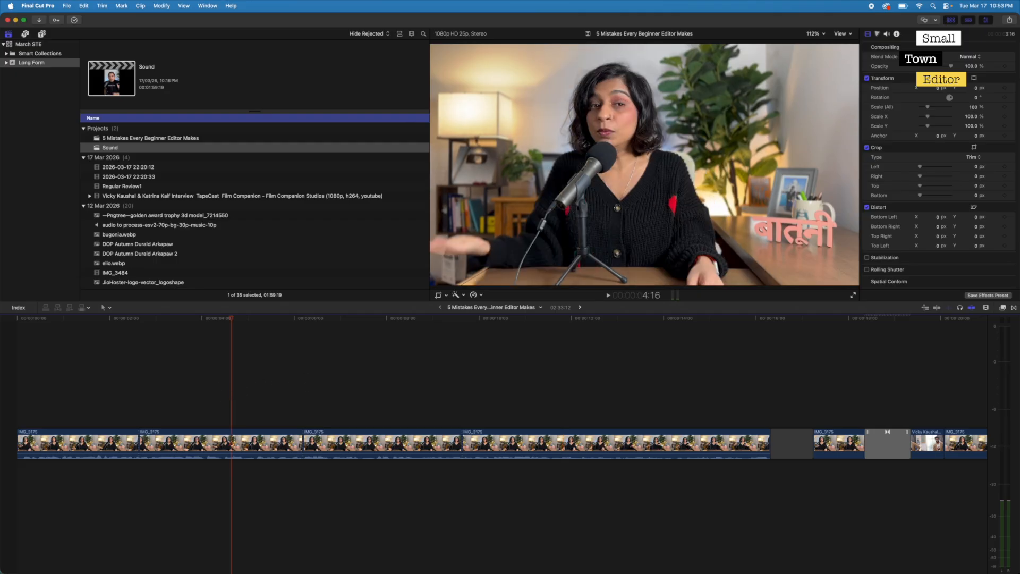
{"action": "type", "text": "125"}
{"action": "key", "text": "Return"}
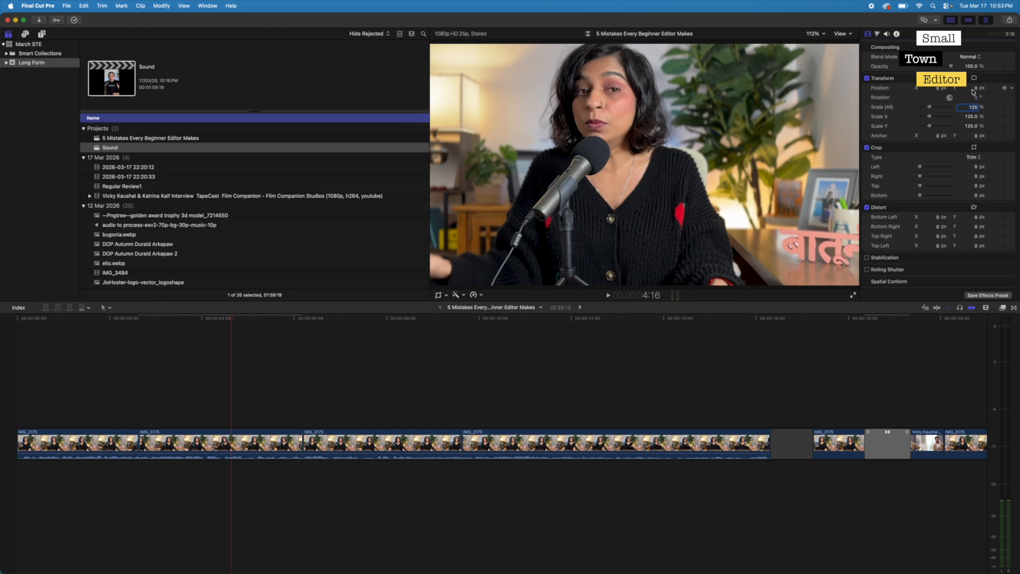
{"action": "left_click_drag", "start_coordinate": [975, 89], "coordinate": [978, 87]}
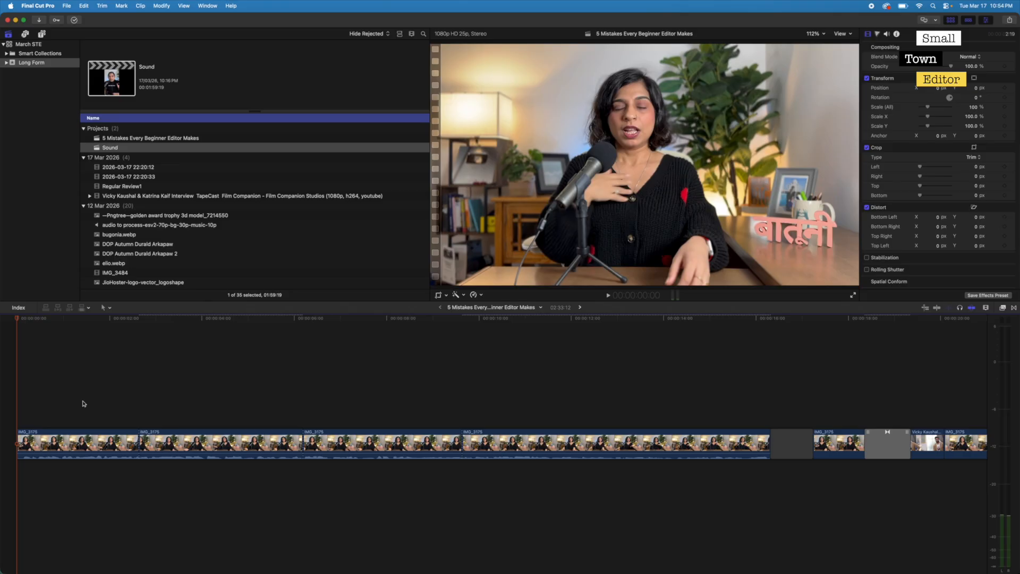
- Play back the reframed segments and compare the frames on both sides of the first cut
{"action": "key", "text": "space"}
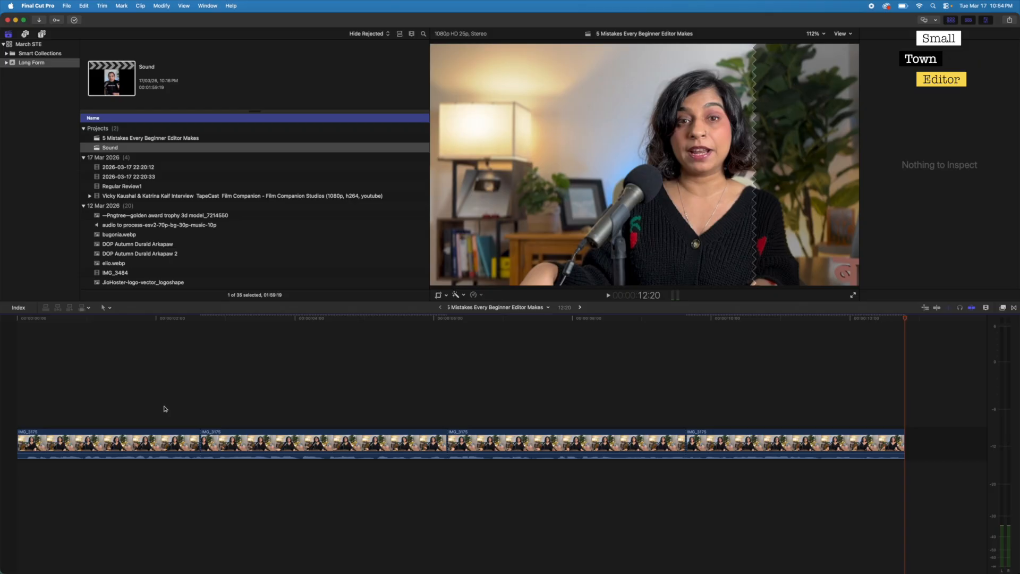
{"action": "left_click", "coordinate": [164, 407]}
{"action": "key", "text": "Down"}
{"action": "key", "text": "Left"}
{"action": "key", "text": "Right"}
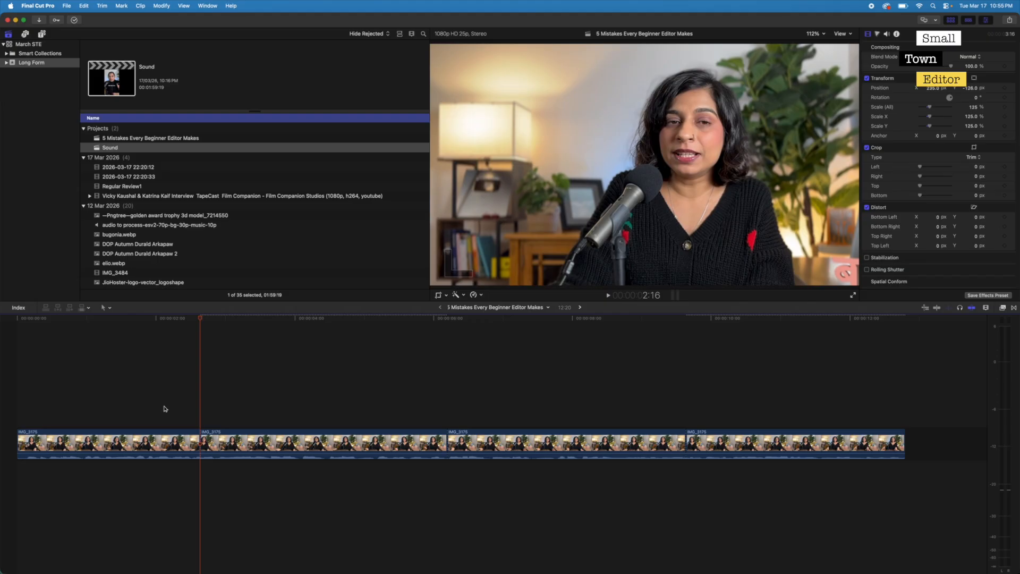
- Play across the first cut and roll that edit point to 4:24 on the timeline
{"action": "left_click", "coordinate": [106, 411]}
{"action": "key", "text": "space"}
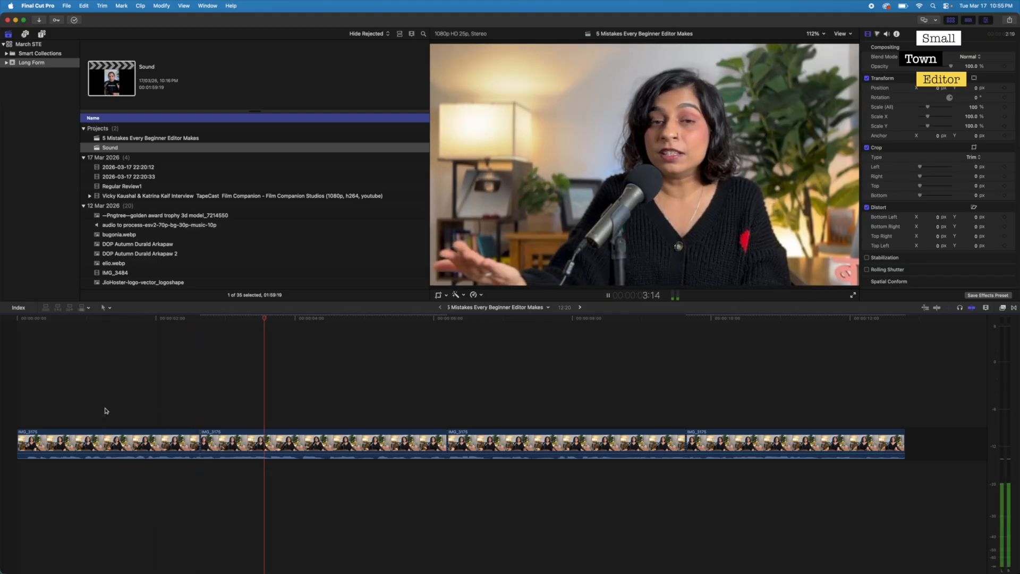
{"action": "key", "text": "space"}
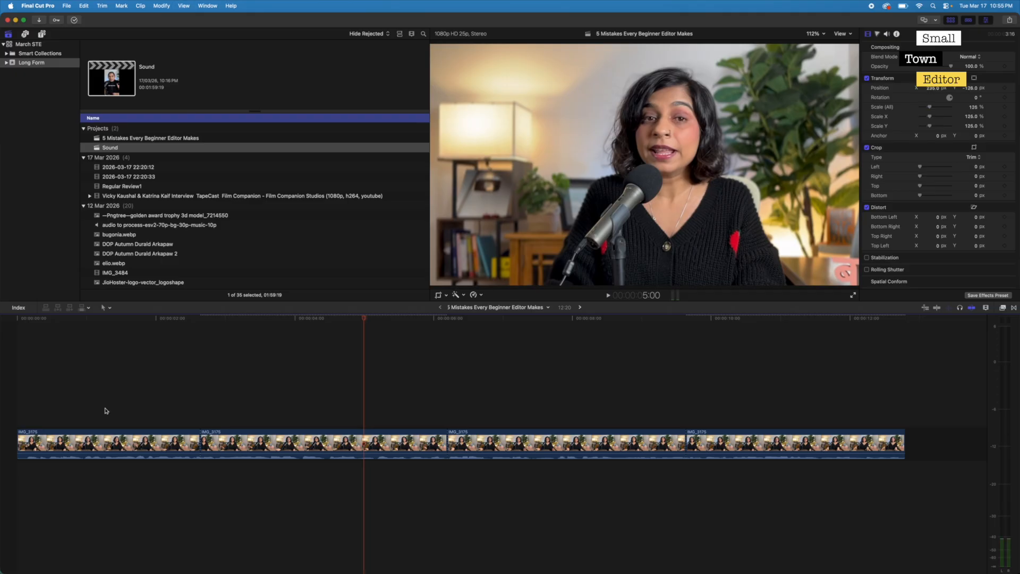
{"action": "key", "text": "Up"}
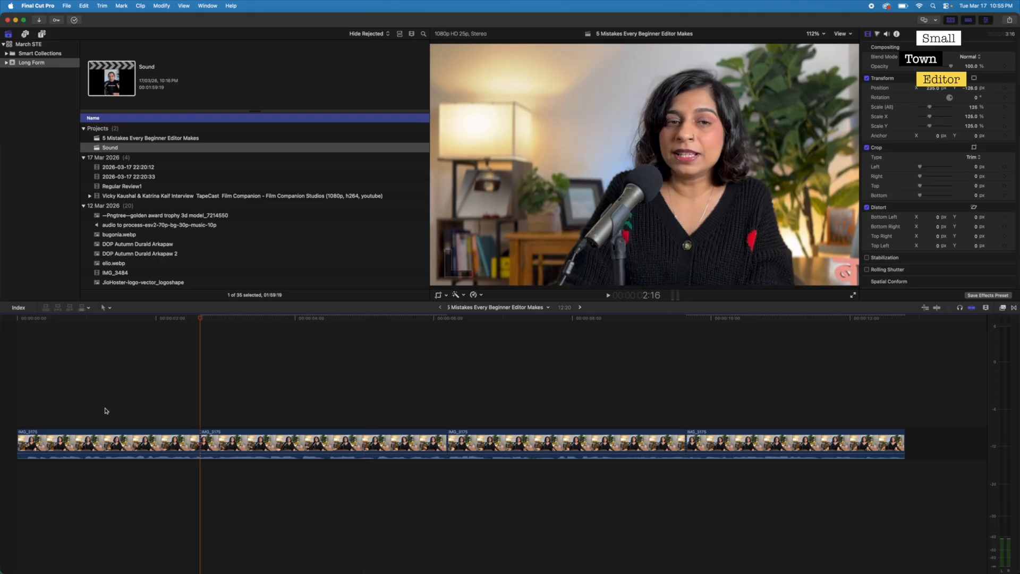
{"action": "key", "text": "super+a"}
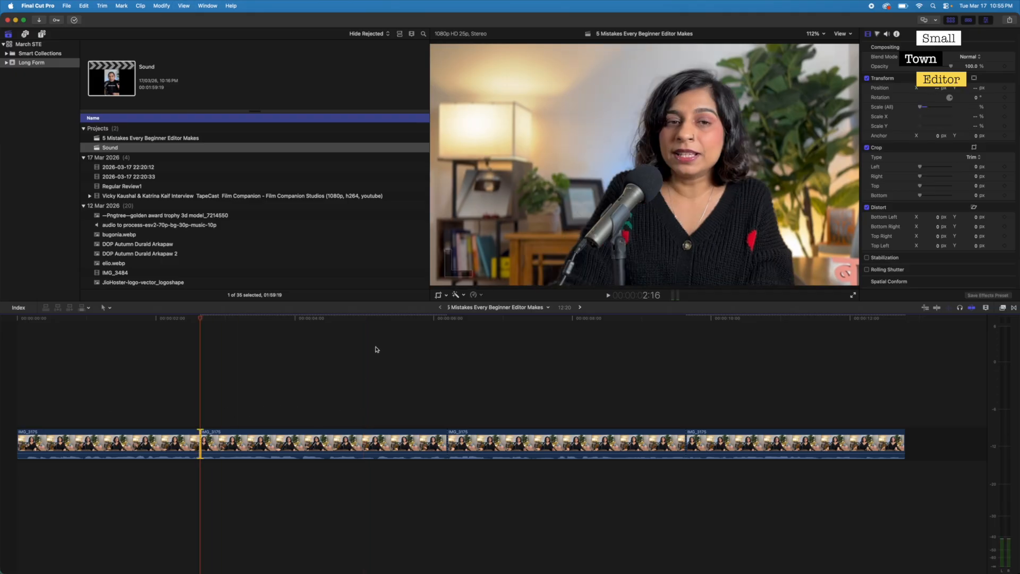
{"action": "left_click_drag", "start_coordinate": [340, 317], "coordinate": [361, 322]}
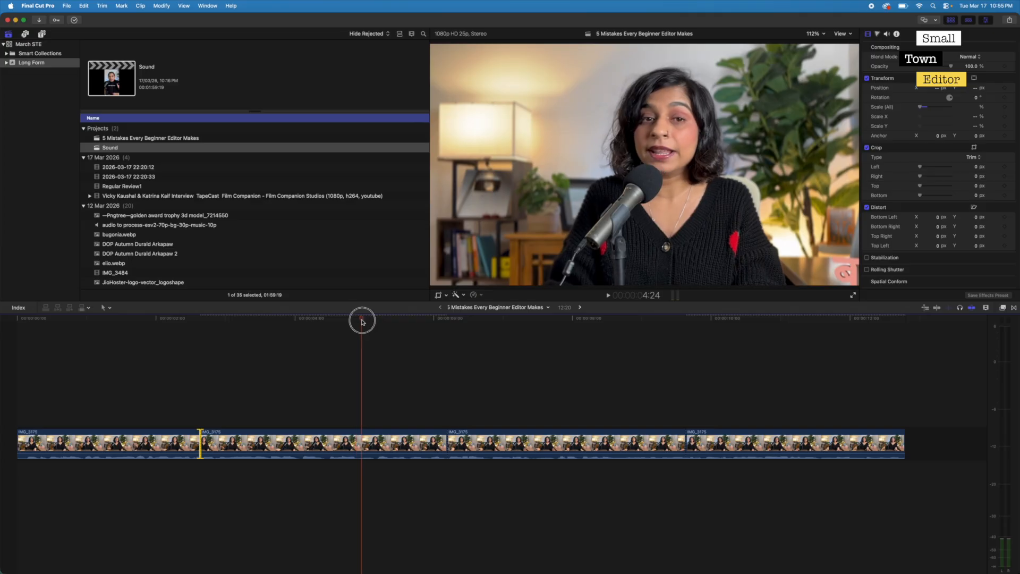
{"action": "key", "text": "shift+x"}
- Play back the sequence across the moved first cut and on into the third segment
{"action": "left_click_drag", "start_coordinate": [285, 397], "coordinate": [309, 510]}
{"action": "left_click", "coordinate": [445, 448]}
{"action": "left_click", "coordinate": [247, 391]}
{"action": "left_click", "coordinate": [200, 394]}
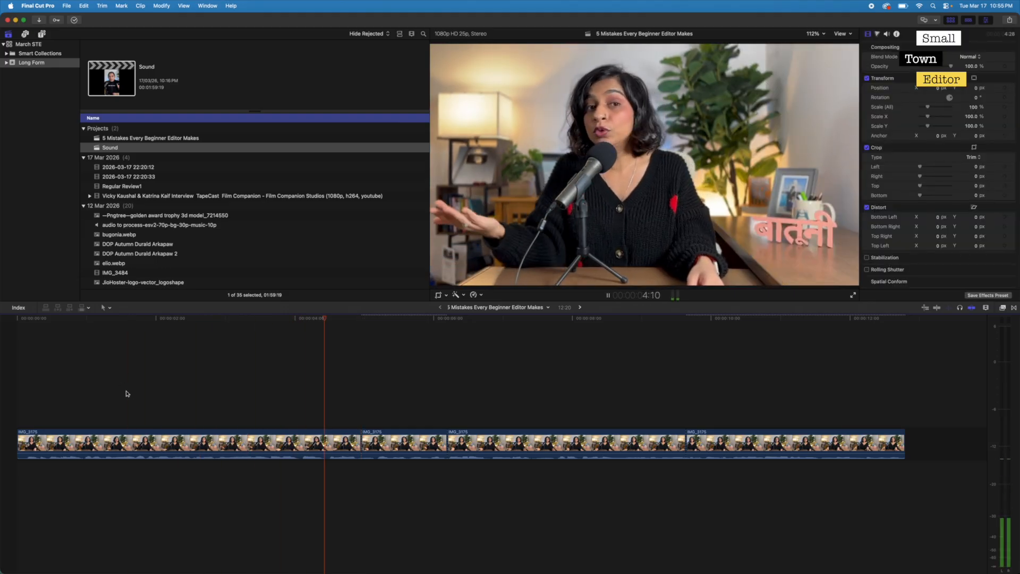
{"action": "key", "text": "space"}
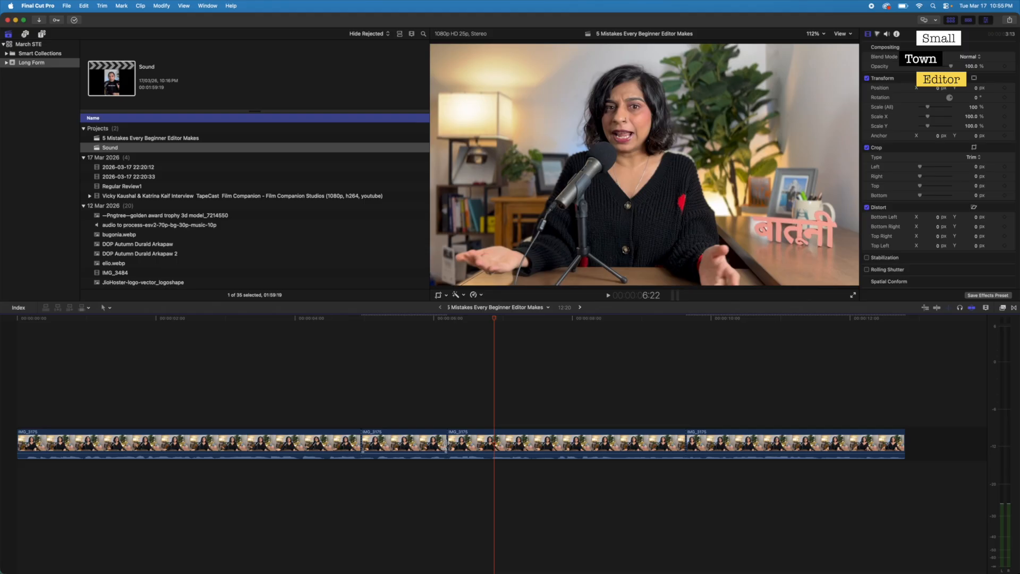
- Play the second segment to its end and roll the second cut to 7:12
{"action": "left_click", "coordinate": [397, 317]}
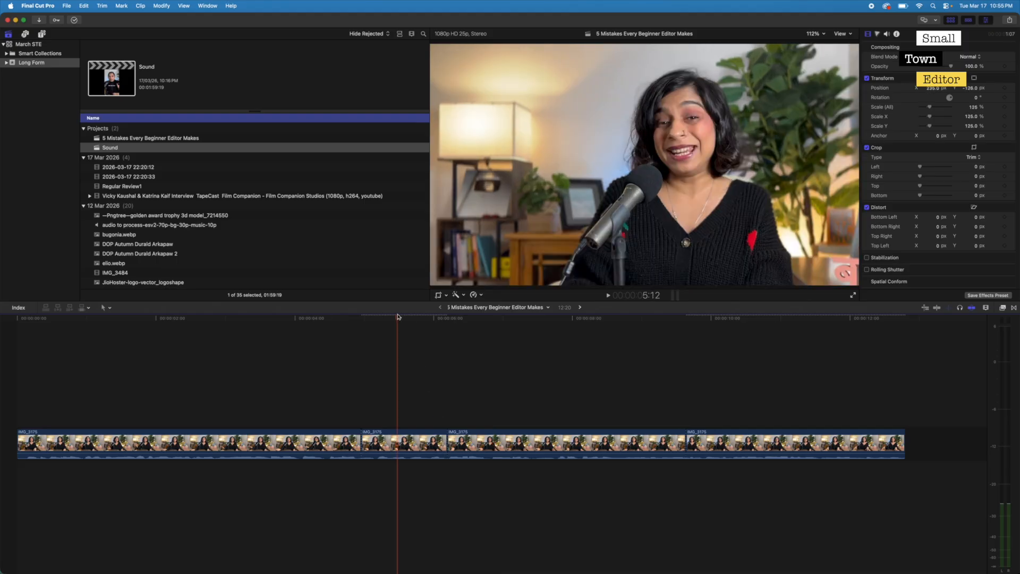
{"action": "key", "text": "space"}
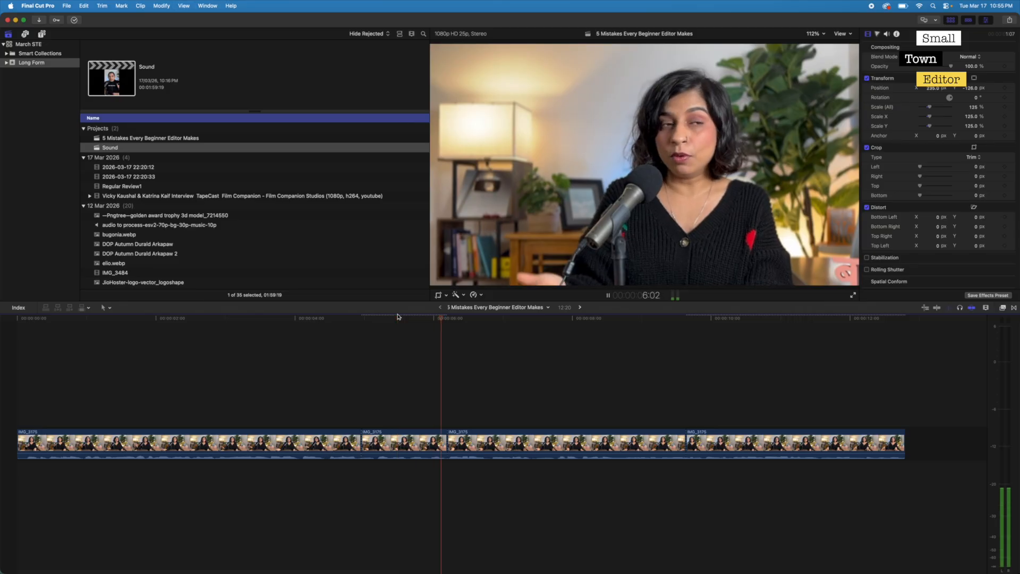
{"action": "key", "text": "space"}
{"action": "key", "text": "Up"}
{"action": "key", "text": "backslash"}
{"action": "key", "text": "space"}
{"action": "key", "text": "space"}
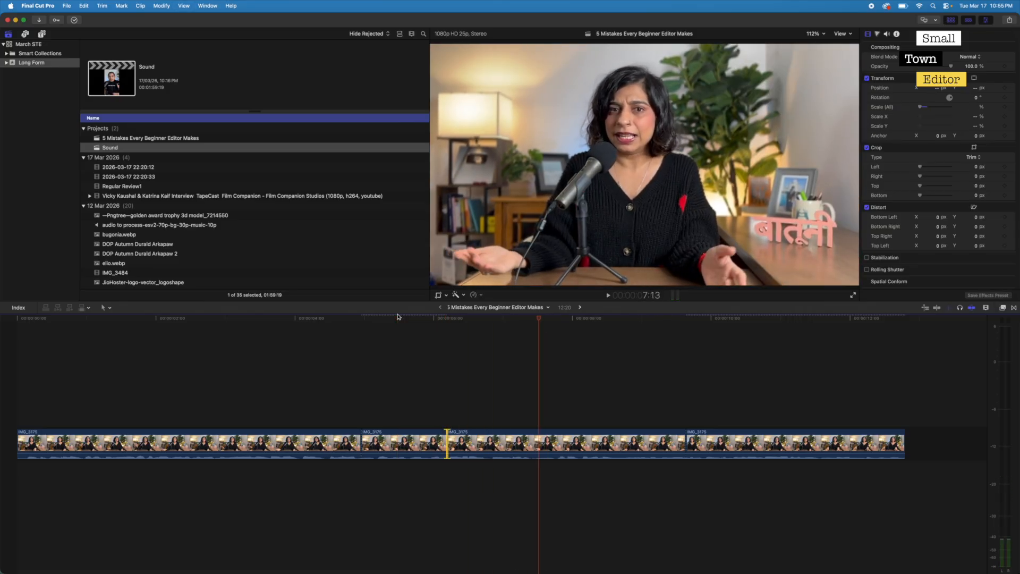
{"action": "key", "text": "Right"}
{"action": "key", "text": "shift+x"}
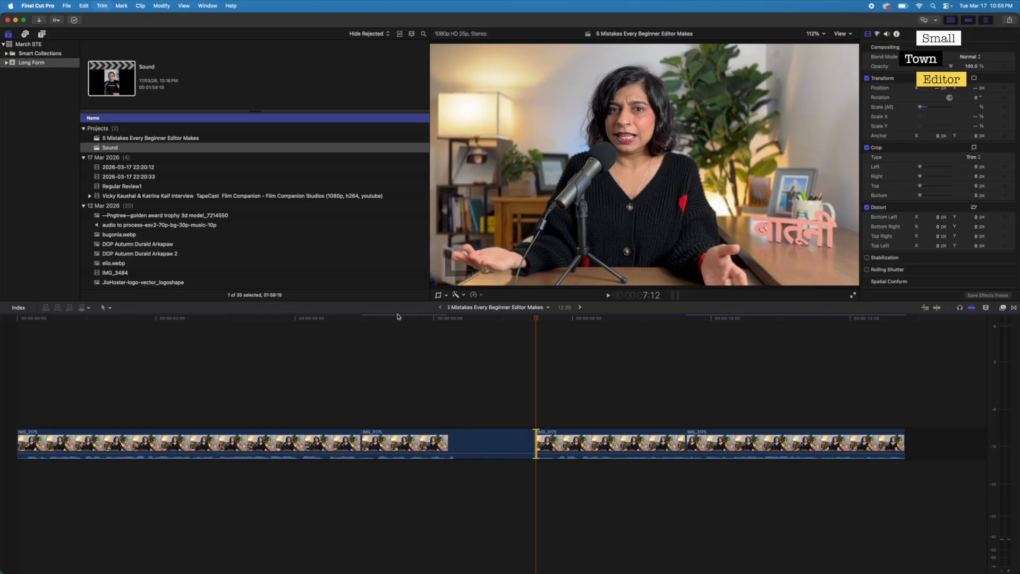
{"action": "left_click", "coordinate": [456, 350]}
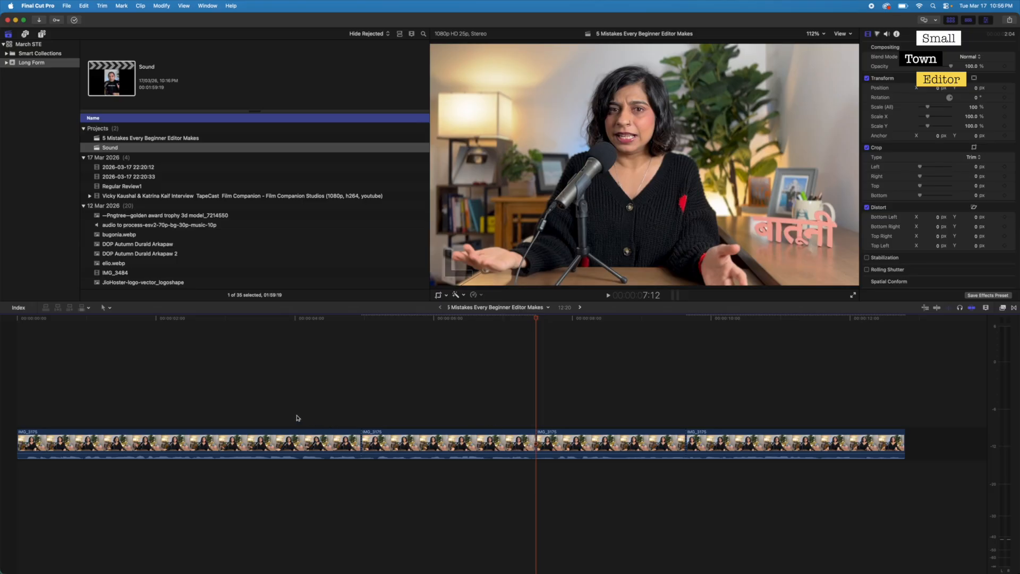
- Play back both moved cuts and compare the speaker's framing on either side of the first cut
{"action": "left_click", "coordinate": [212, 408]}
{"action": "key", "text": "space"}
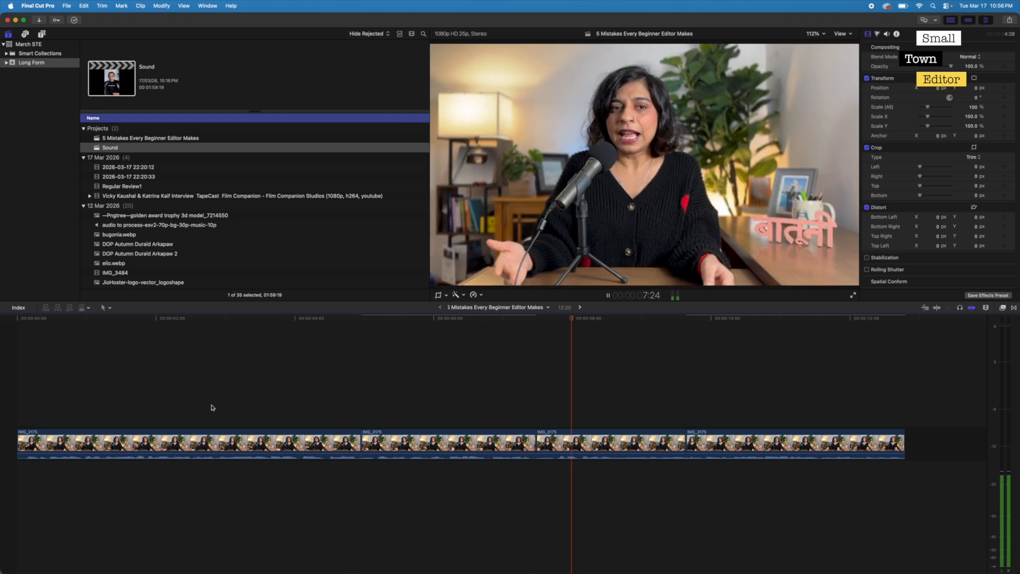
{"action": "key", "text": "space"}
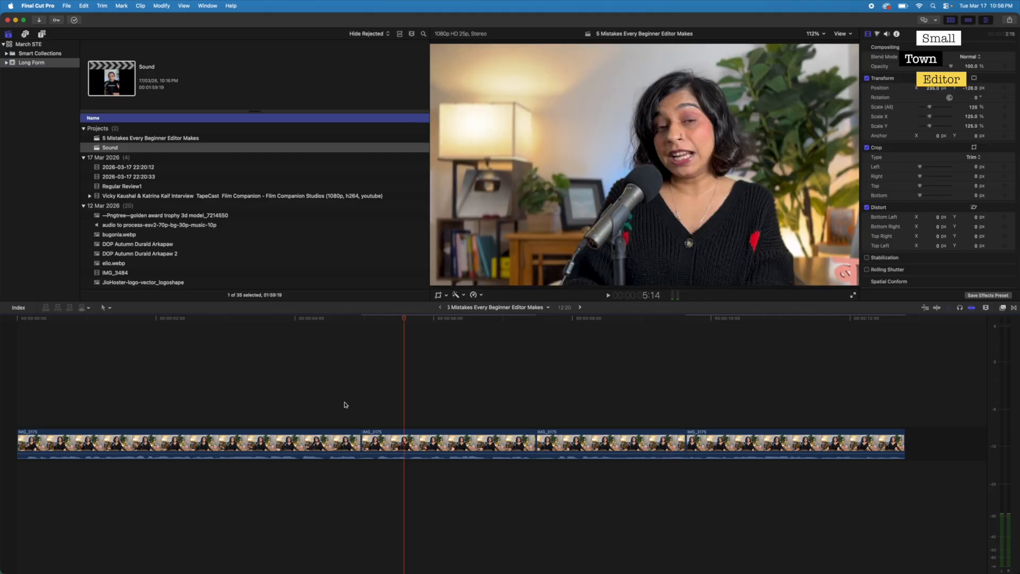
{"action": "left_click_drag", "start_coordinate": [344, 402], "coordinate": [449, 395]}
{"action": "left_click", "coordinate": [347, 405]}
{"action": "left_click", "coordinate": [445, 402]}
{"action": "left_click", "coordinate": [308, 397]}
{"action": "left_click", "coordinate": [454, 399]}
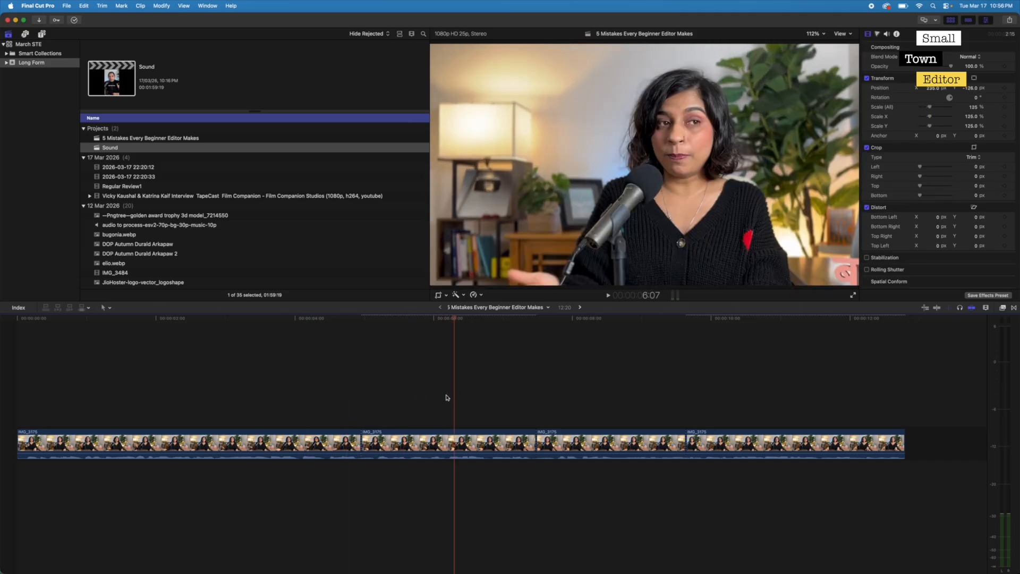
{"action": "left_click", "coordinate": [329, 402]}
{"action": "left_click", "coordinate": [437, 401]}
{"action": "left_click", "coordinate": [305, 402]}
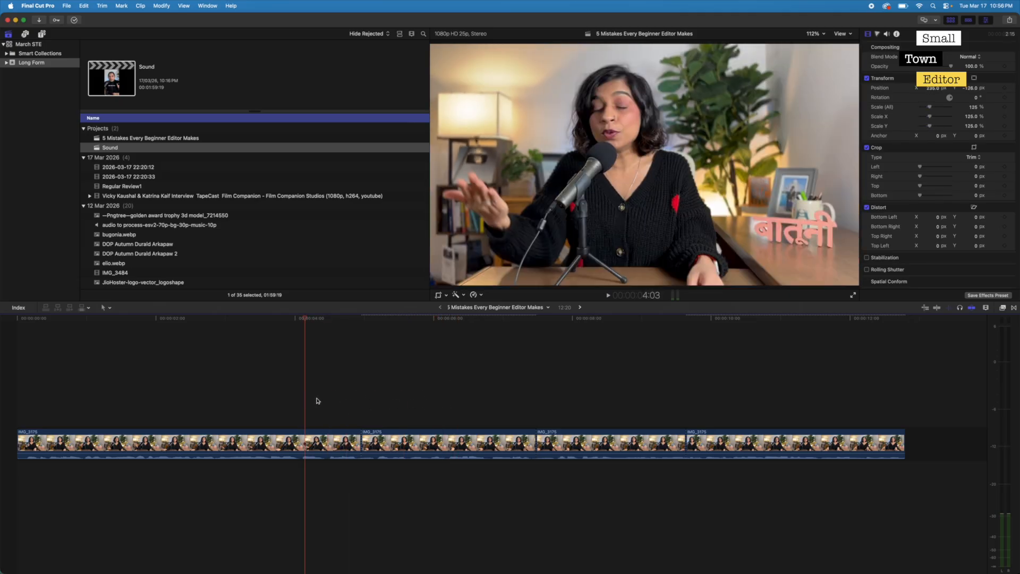
{"action": "left_click", "coordinate": [404, 401]}
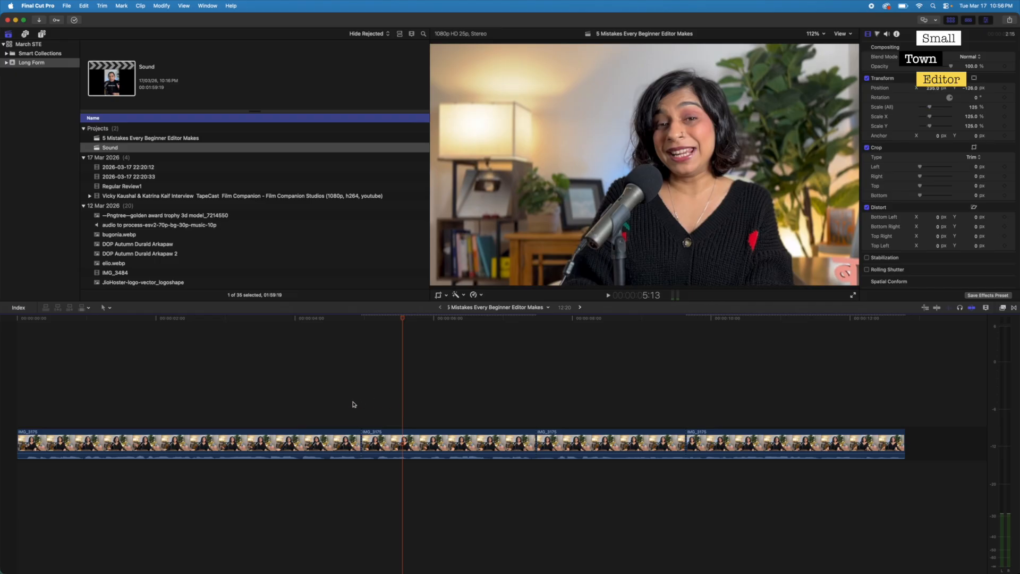
- Reposition the second segment to about -12 px horizontally and adjust its vertical position to line the speaker up across the cut
{"action": "left_click", "coordinate": [350, 404]}
{"action": "key", "text": "Right"}
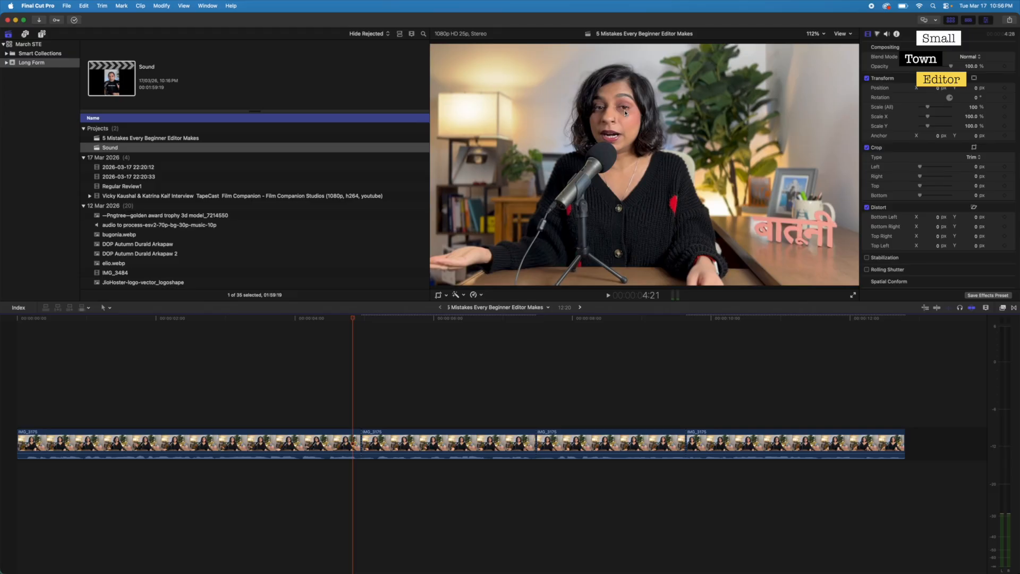
{"action": "key", "text": "Right"}
{"action": "key", "text": "Right"}
{"action": "key", "text": "Right"}
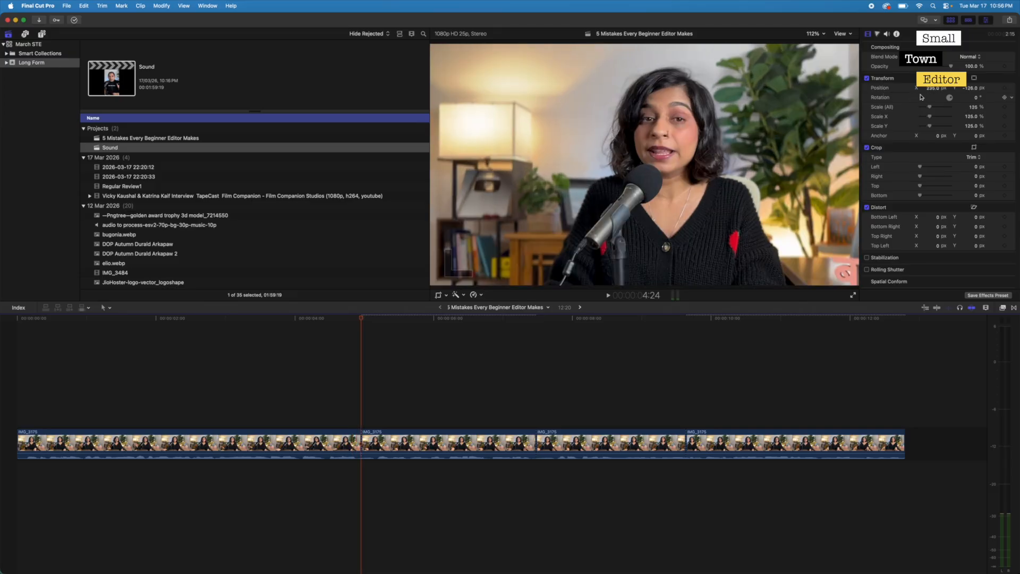
{"action": "left_click_drag", "start_coordinate": [936, 92], "coordinate": [959, 92]}
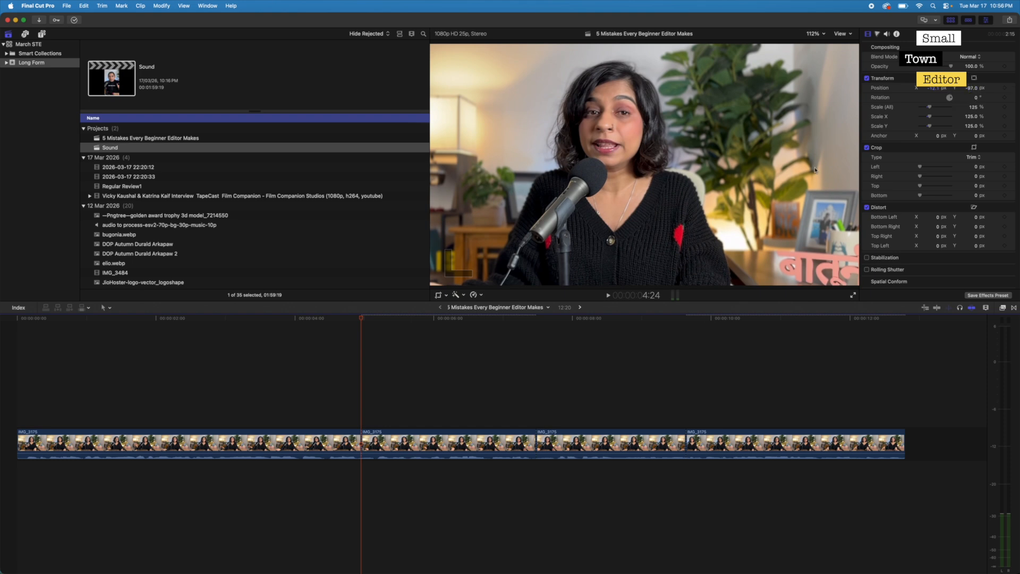
- Play back the repositioned second segment from before the first cut until past the second cut
{"action": "left_click", "coordinate": [318, 393]}
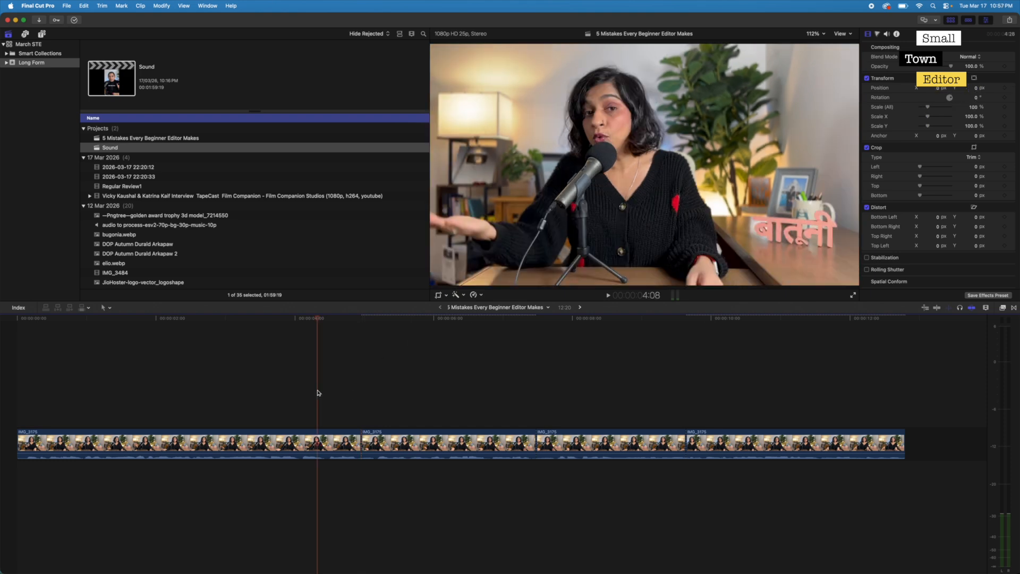
{"action": "key", "text": "space"}
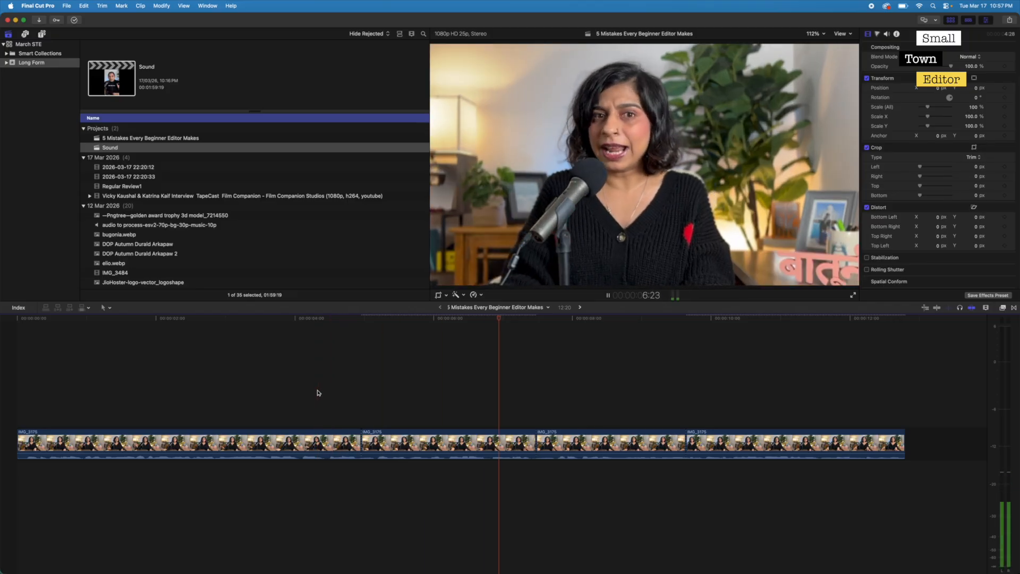
{"action": "key", "text": "space"}
{"action": "key", "text": "space"}
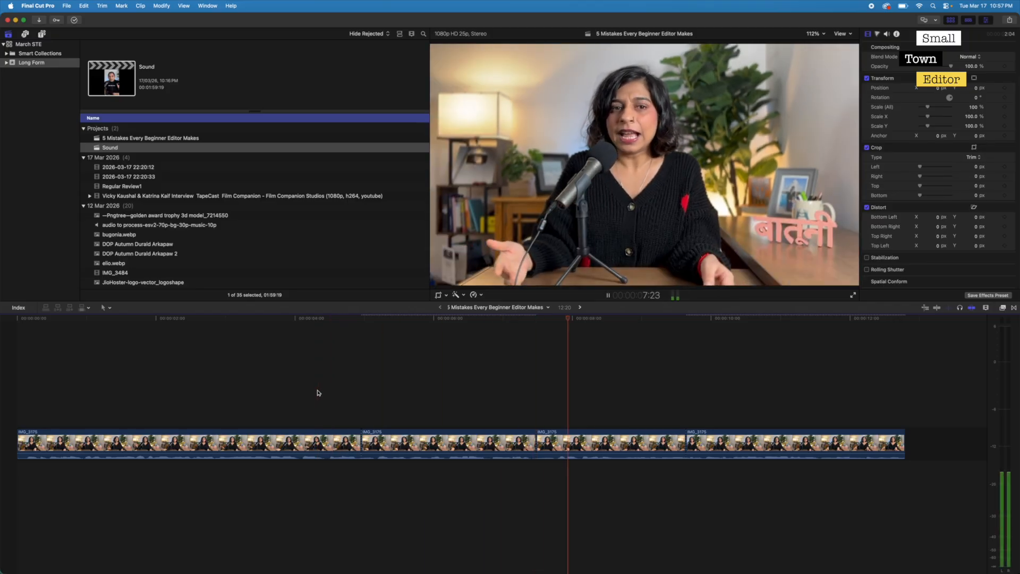
- Join the last two IMG_3175 segments by removing the cut between them, and play the joined clip
{"action": "key", "text": "space"}
{"action": "key", "text": "Home"}
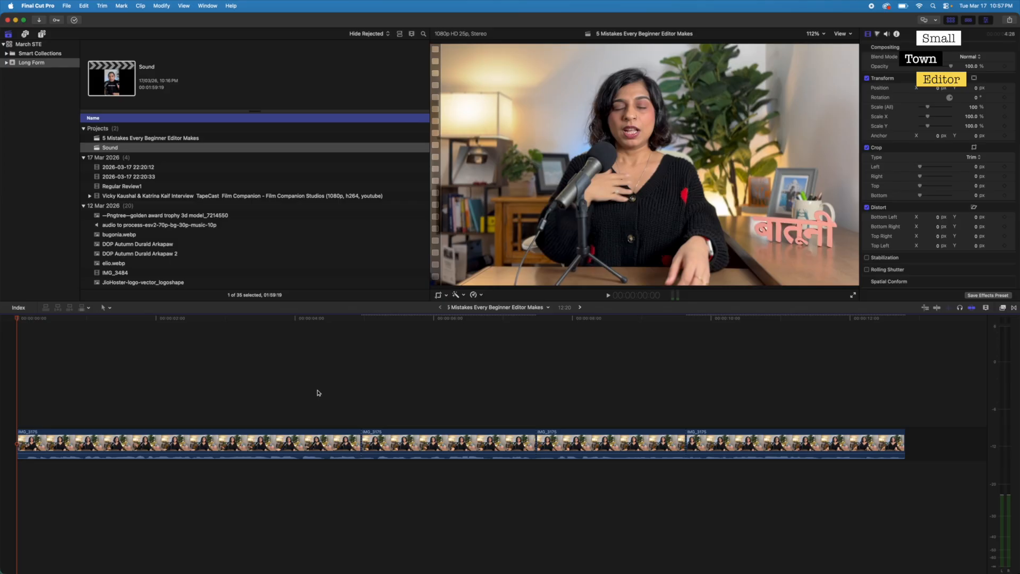
{"action": "left_click", "coordinate": [686, 444]}
{"action": "key", "text": "Delete"}
{"action": "key", "text": "space"}
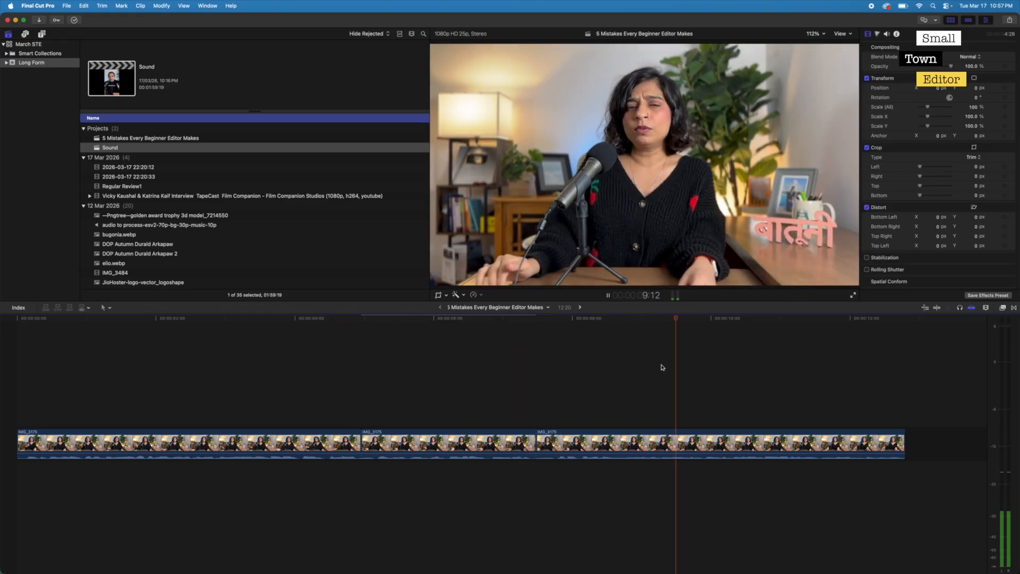
{"action": "key", "text": "space"}
- Play the music-backed section from its start at 23:17 and return to that point
{"action": "key", "text": "super+minus"}
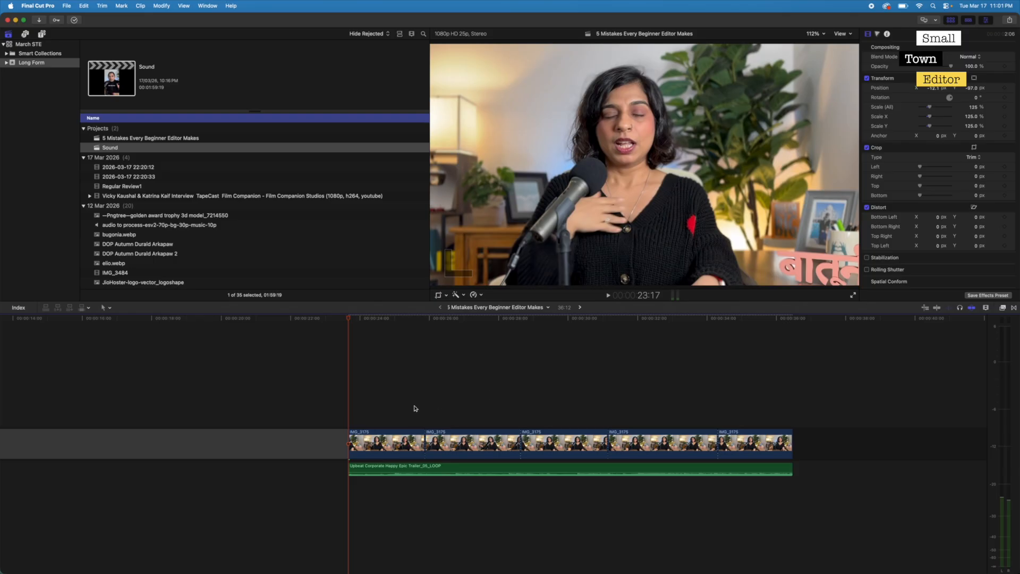
{"action": "left_click_drag", "start_coordinate": [382, 317], "coordinate": [375, 381]}
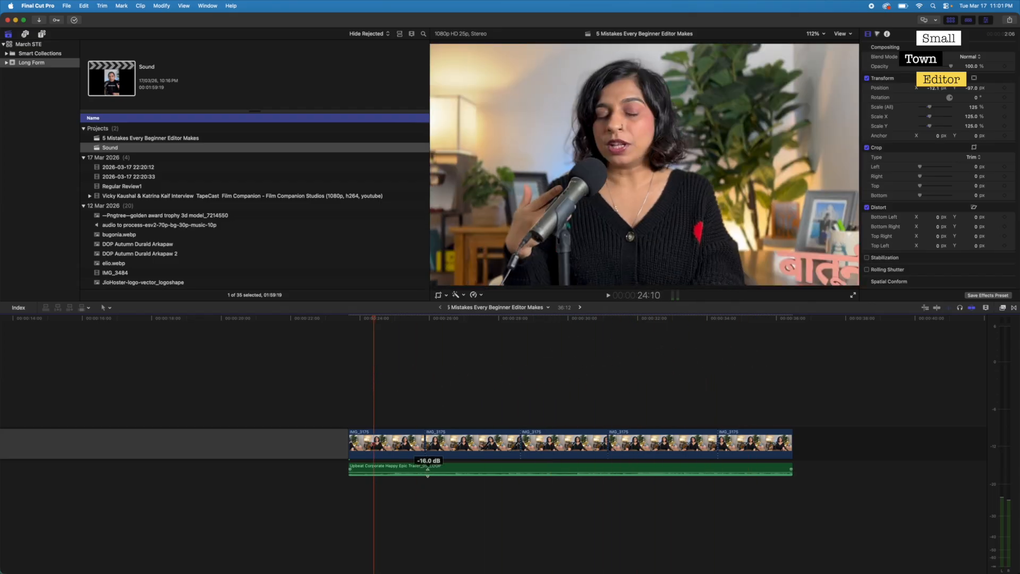
{"action": "left_click", "coordinate": [410, 500]}
{"action": "left_click", "coordinate": [570, 392]}
{"action": "key", "text": "Up"}
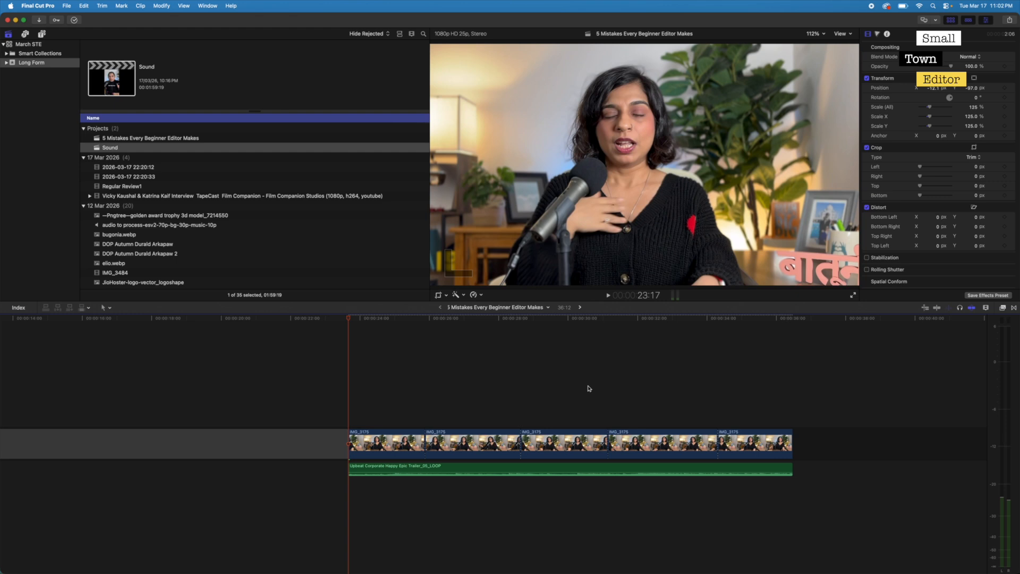
{"action": "key", "text": "space"}
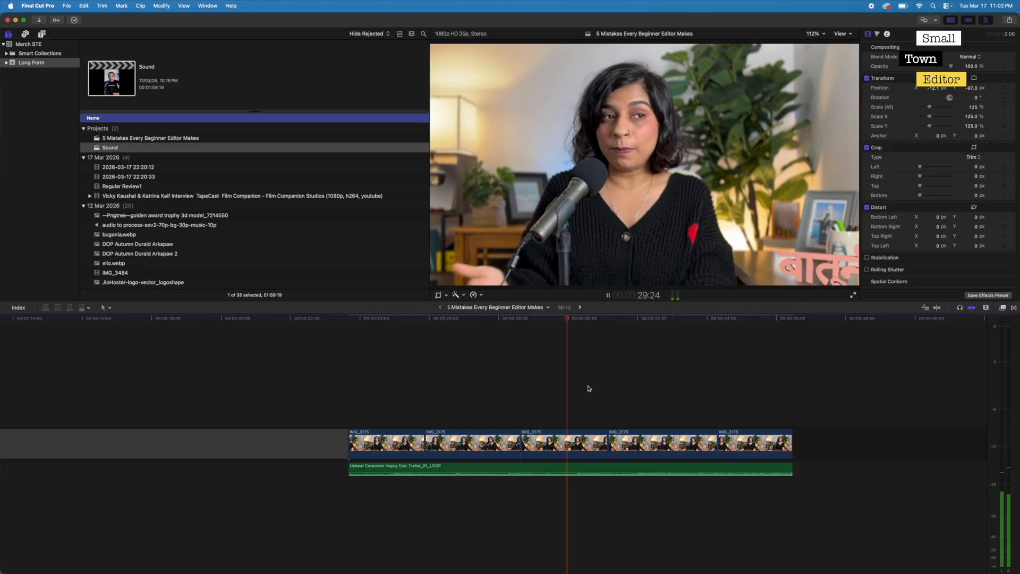
{"action": "key", "text": "space"}
{"action": "key", "text": "Up"}
{"action": "key", "text": "Up"}
{"action": "key", "text": "Up"}
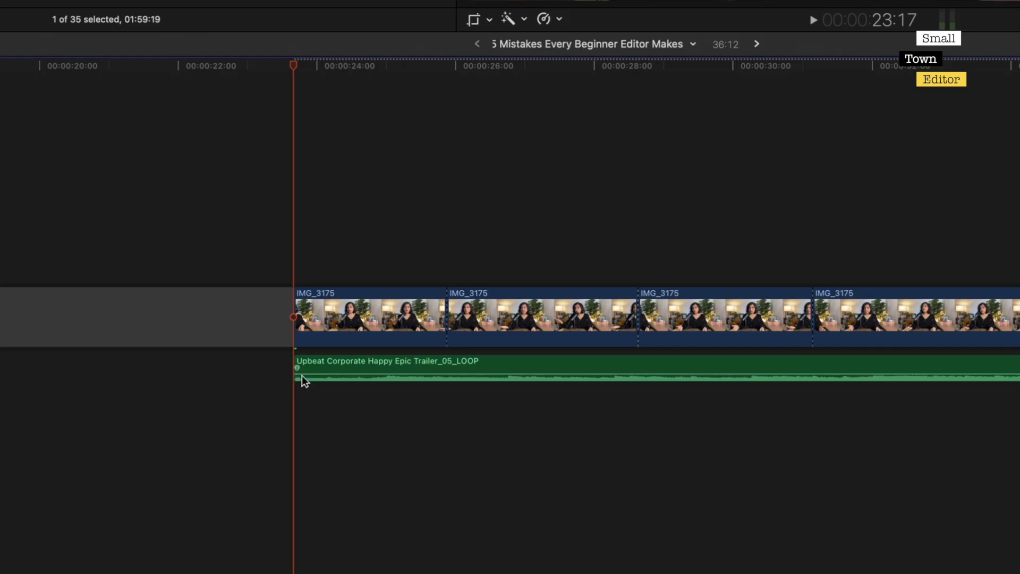
- Find the music beat at 25:00, ripple-trim the section's first IMG_3175 clip to end there, and play back the cut
{"action": "left_click", "coordinate": [386, 380]}
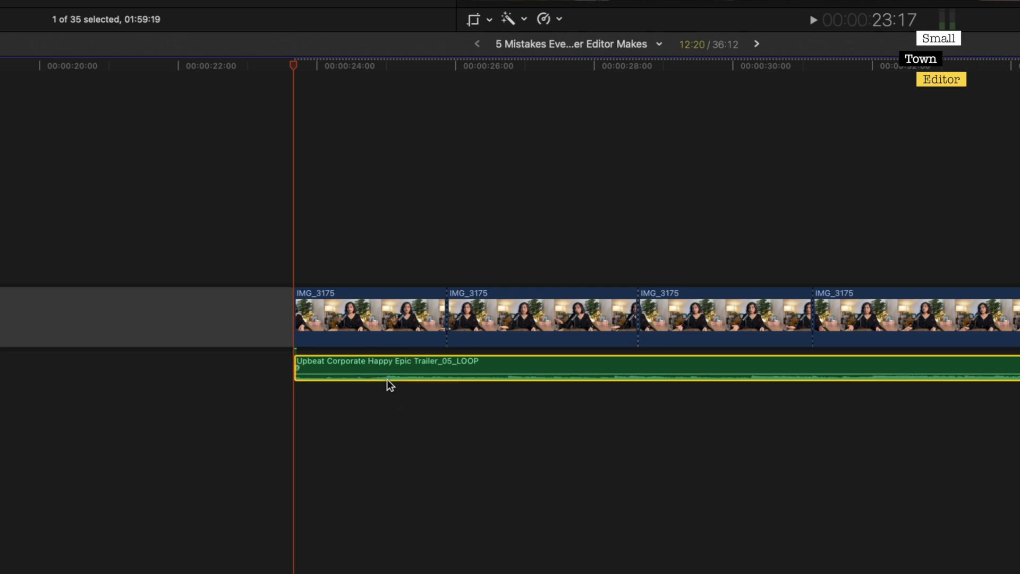
{"action": "left_click", "coordinate": [394, 392]}
{"action": "left_click", "coordinate": [379, 251]}
{"action": "key", "text": "Right"}
{"action": "key", "text": "Right"}
{"action": "key", "text": "Right"}
{"action": "key", "text": "Right"}
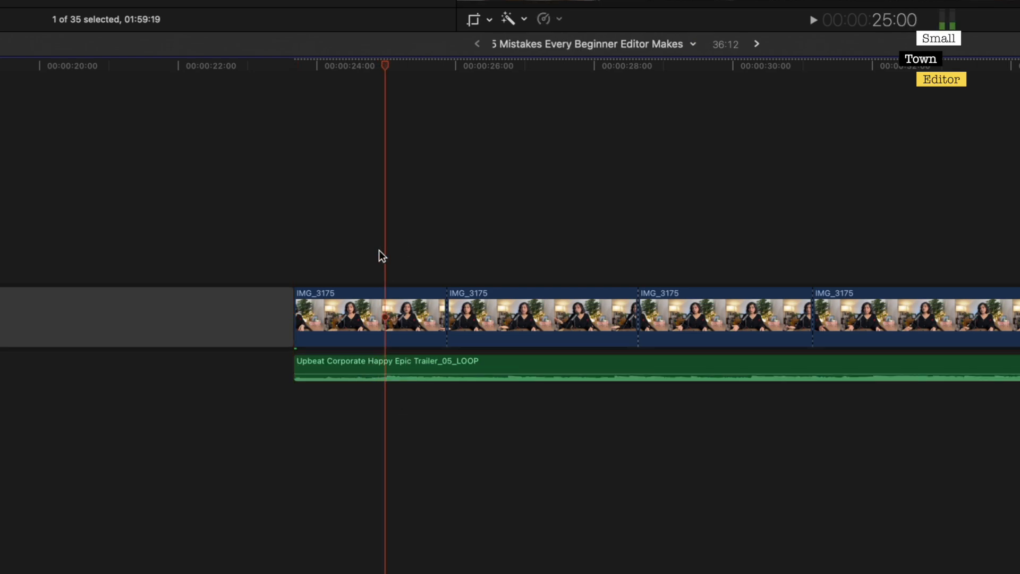
{"action": "key", "text": "Left"}
{"action": "left_click_drag", "start_coordinate": [439, 307], "coordinate": [385, 305]}
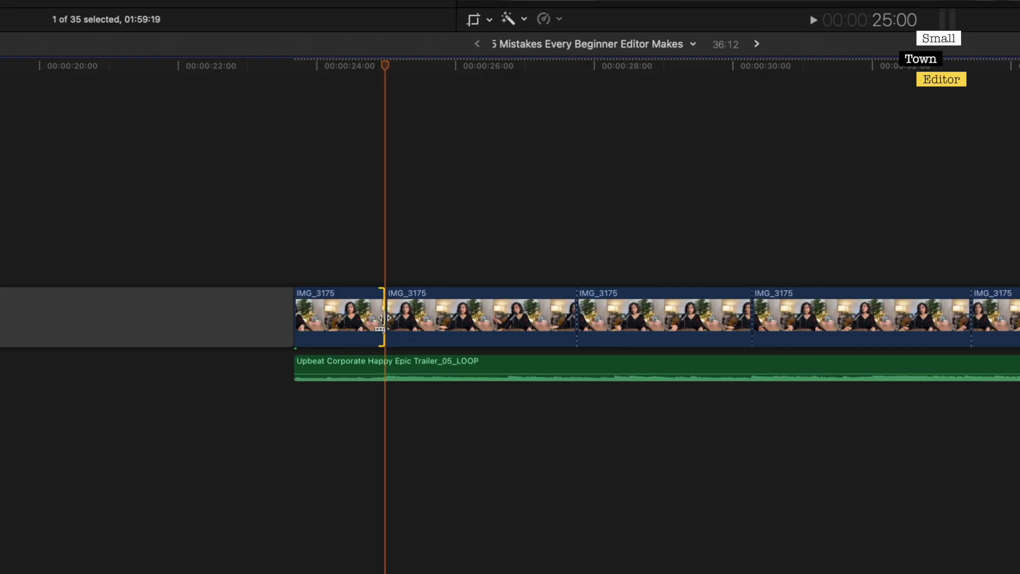
{"action": "left_click", "coordinate": [365, 243]}
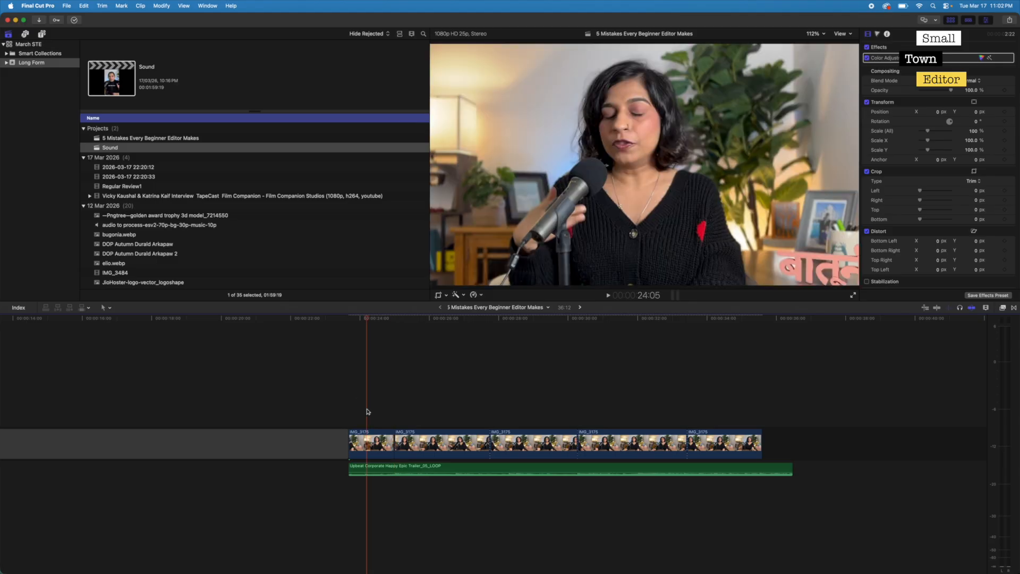
{"action": "key", "text": "space"}
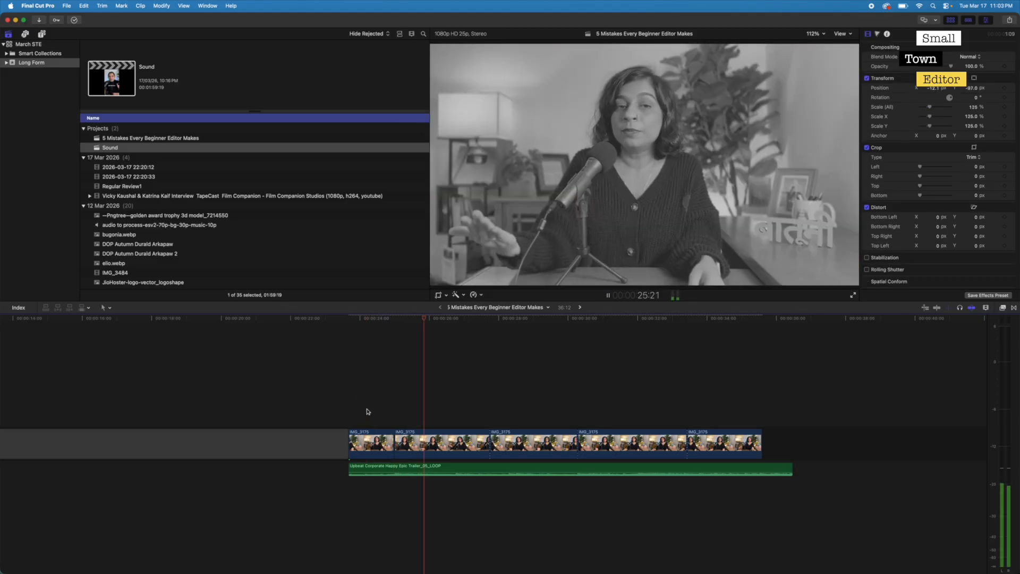
- Find the music beat at 26:19 and ripple-trim the section's second IMG_3175 clip to end there
{"action": "key", "text": "space"}
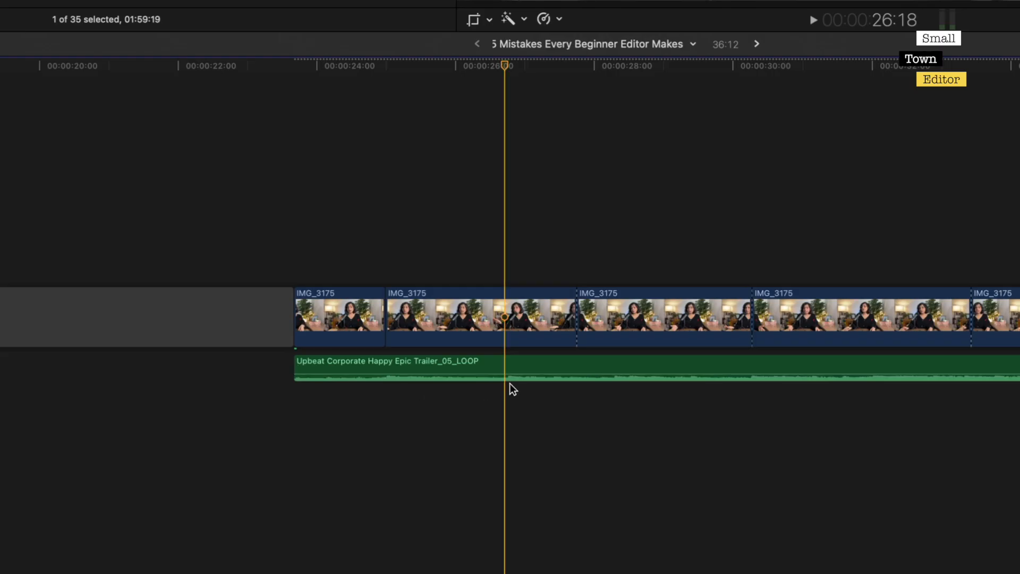
{"action": "key", "text": "Right"}
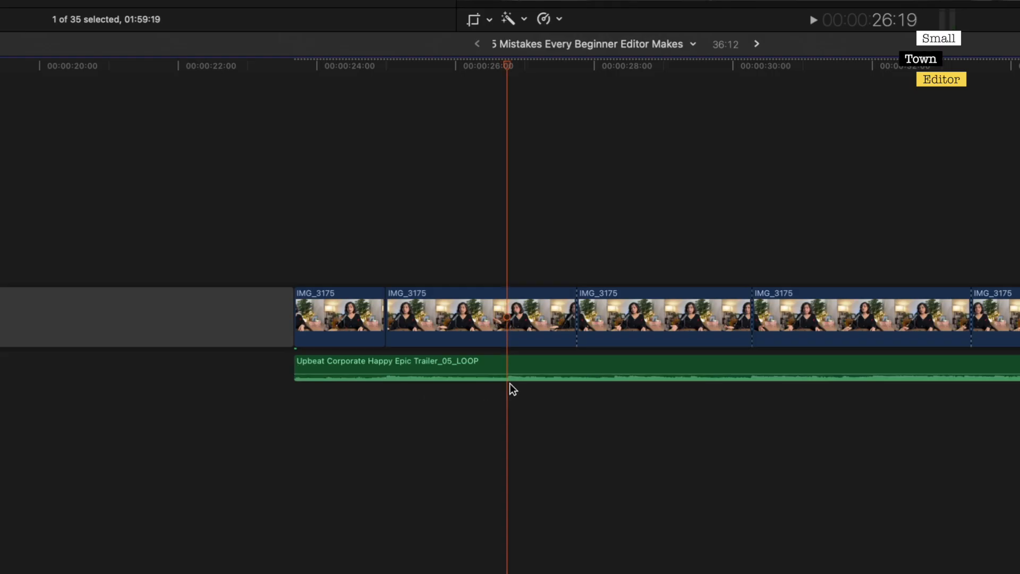
{"action": "left_click", "coordinate": [499, 300]}
{"action": "left_click_drag", "start_coordinate": [579, 335], "coordinate": [503, 341]}
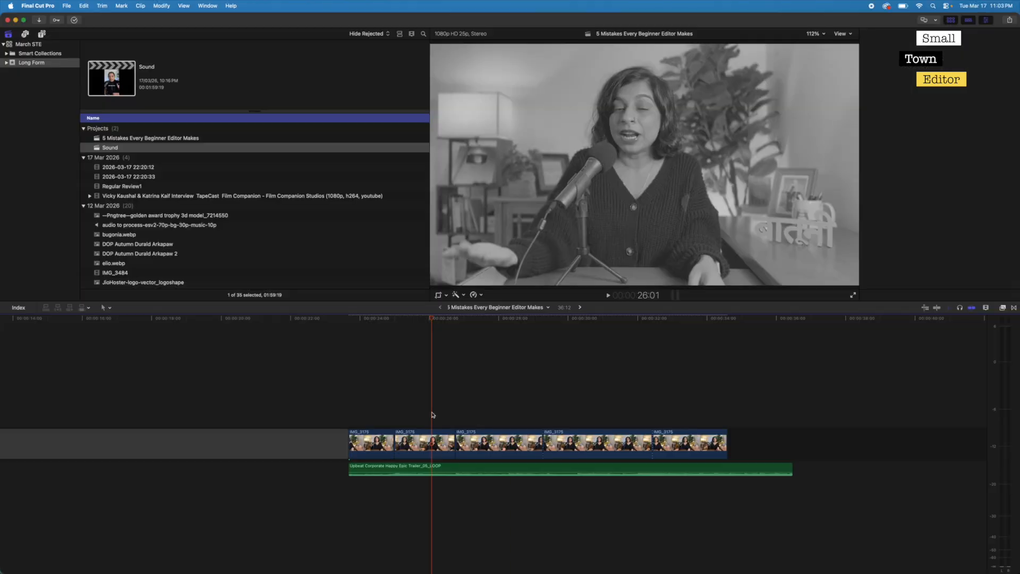
- Play back the music-backed section from its start across both beat-timed cuts until about 28:19
{"action": "left_click", "coordinate": [350, 422]}
{"action": "key", "text": "space"}
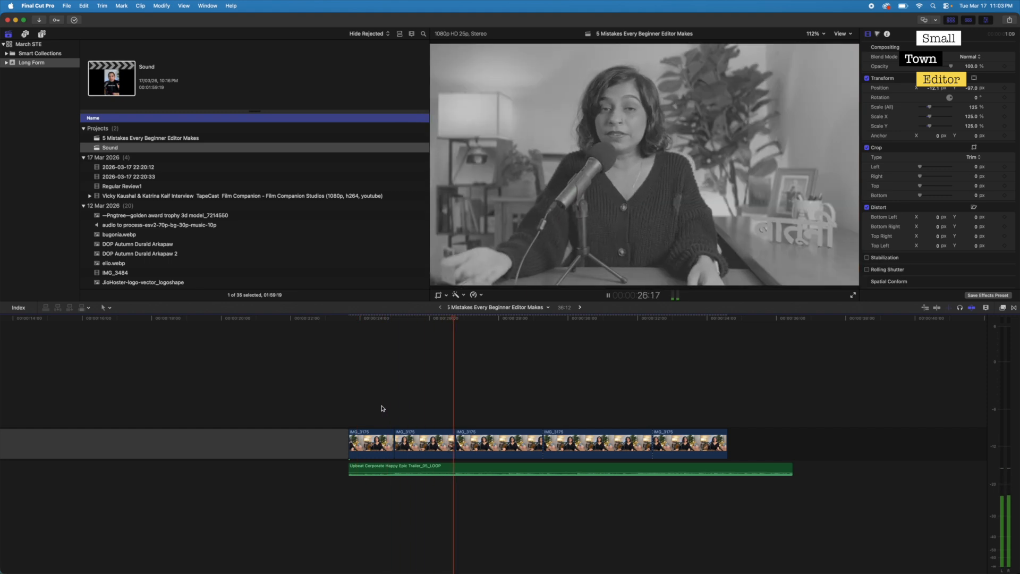
{"action": "key", "text": "space"}
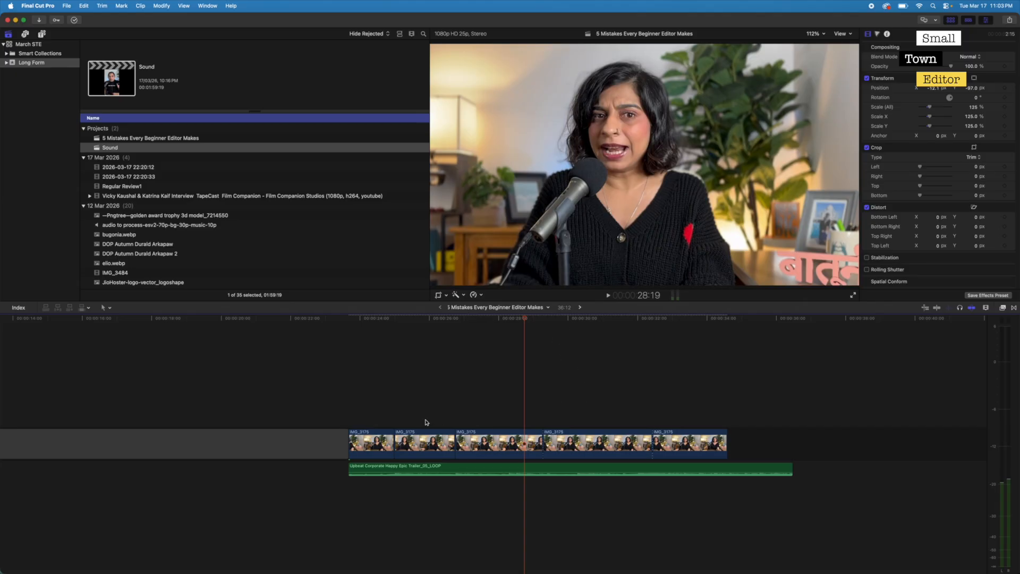
- Open the Sound project's timeline and view its audio layers
{"action": "left_click", "coordinate": [580, 309]}
{"action": "scroll", "coordinate": [340, 474], "scroll_direction": "down", "scroll_amount": 2}
{"action": "scroll", "coordinate": [340, 473], "scroll_direction": "down", "scroll_amount": 2}
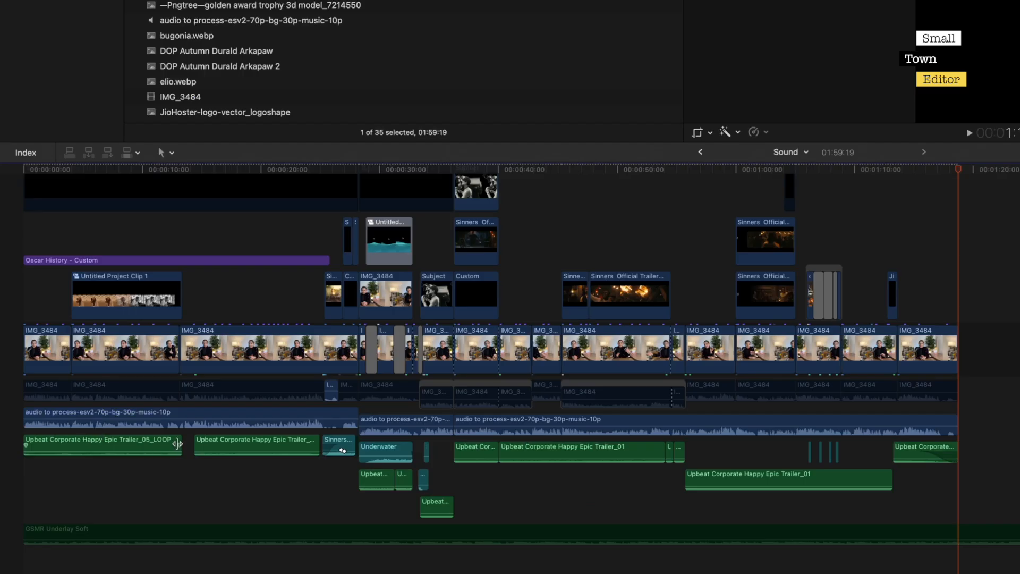
- Try extending the first Upbeat Corporate Happy Epic Trailer_05_LOOP clip to the end of the video, and undo the change
{"action": "left_click_drag", "start_coordinate": [177, 443], "coordinate": [955, 461]}
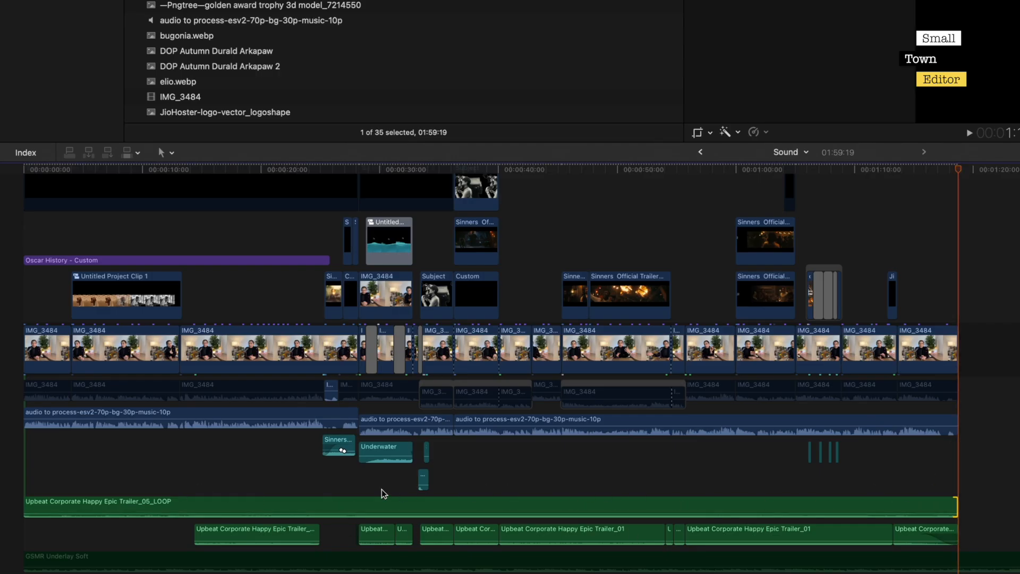
{"action": "key", "text": "super+z"}
{"action": "left_click", "coordinate": [193, 467]}
{"action": "left_click_drag", "start_coordinate": [186, 444], "coordinate": [189, 476]}
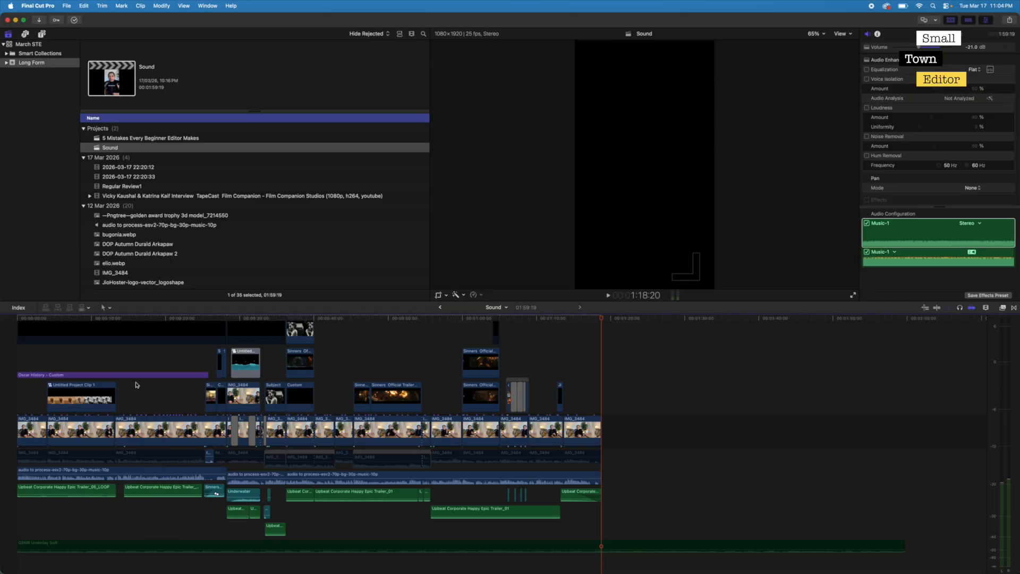
- Play the Sound project from its beginning until about 31:10
{"action": "left_click", "coordinate": [67, 523]}
{"action": "left_click", "coordinate": [12, 517]}
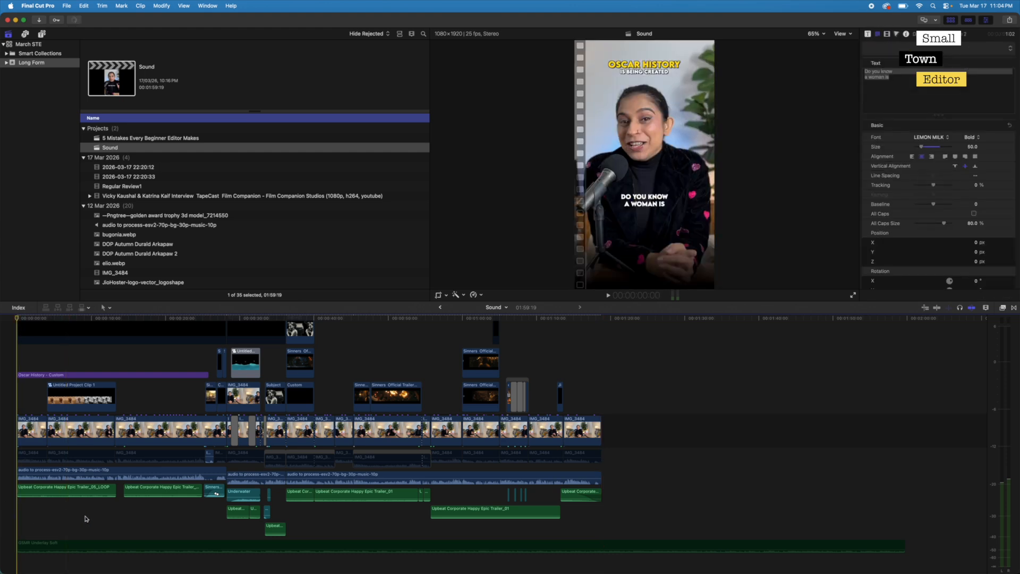
{"action": "key", "text": "space"}
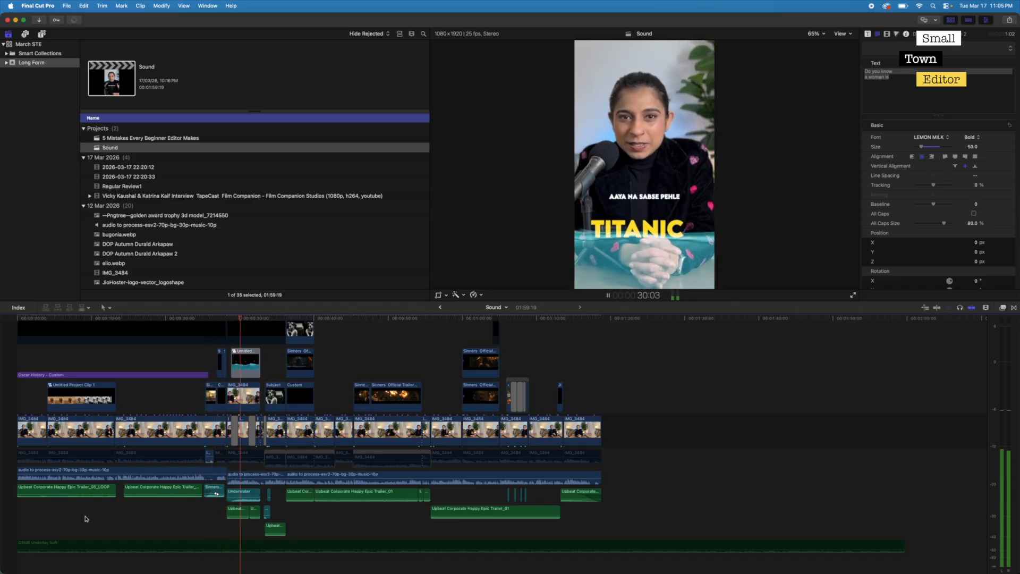
{"action": "key", "text": "space"}
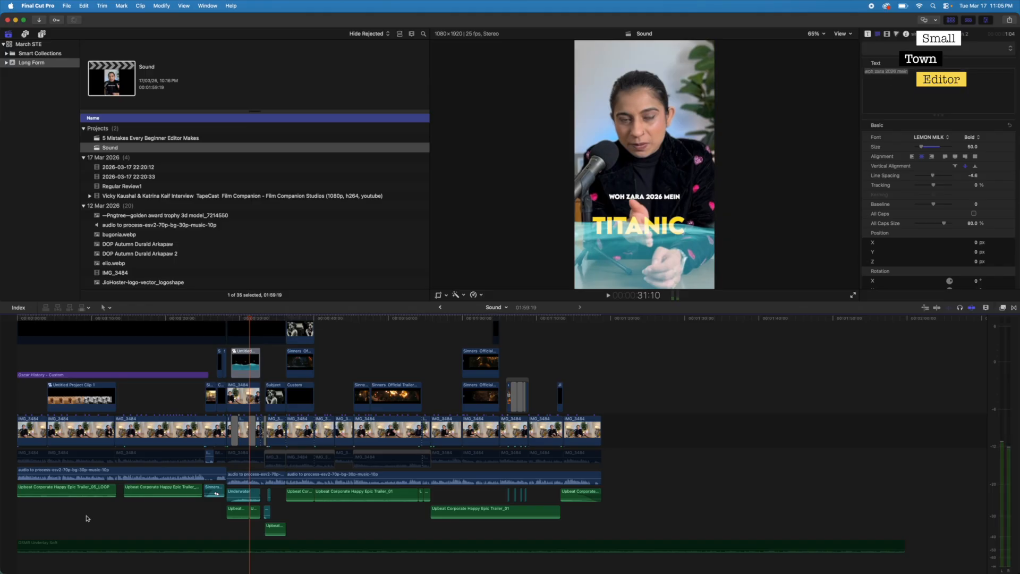
- Play the pause between the first two music clips from 13:09, and return the playhead to the first clip's end
{"action": "left_click", "coordinate": [118, 505]}
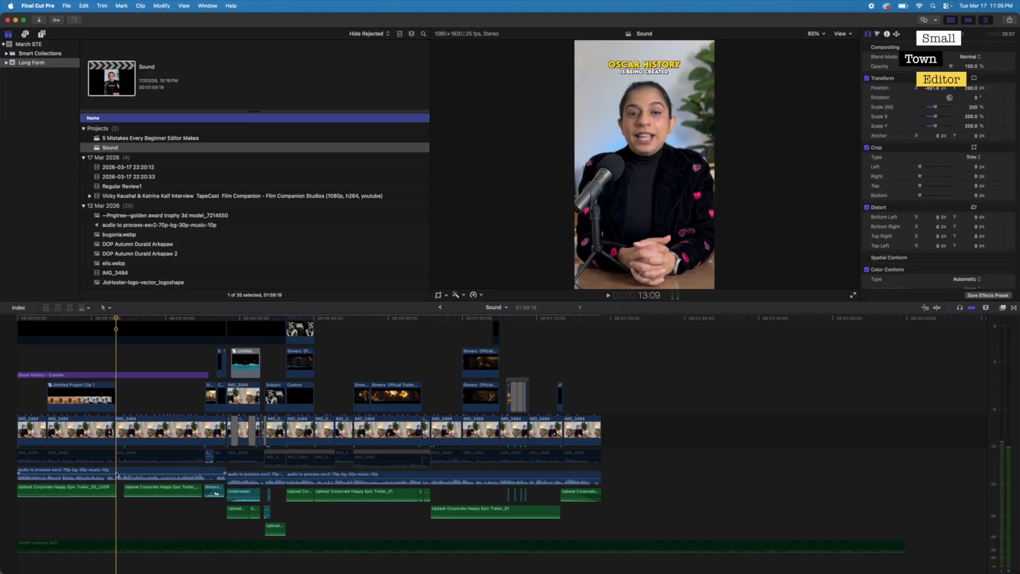
{"action": "key", "text": "space"}
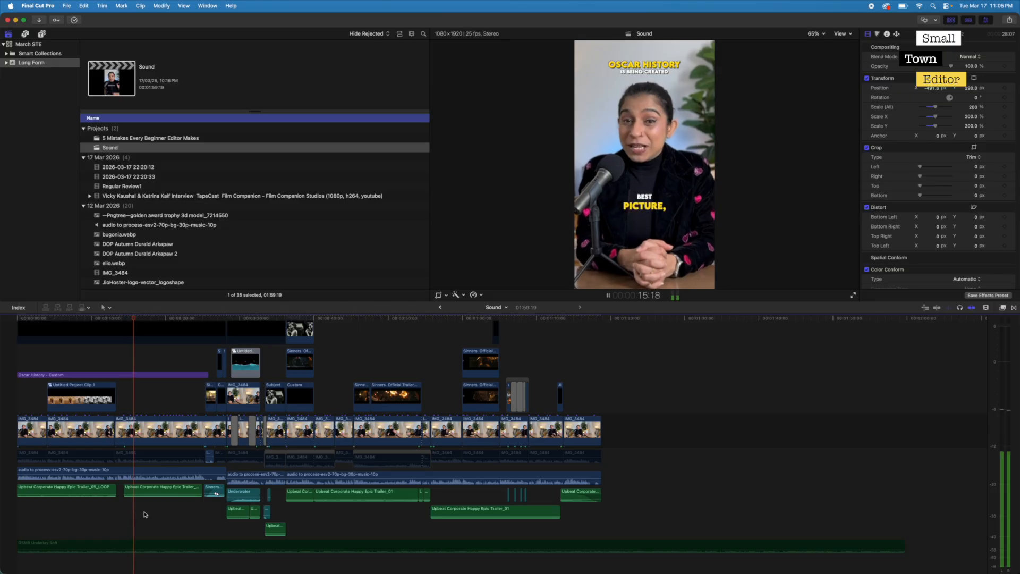
{"action": "key", "text": "space"}
{"action": "left_click", "coordinate": [116, 511]}
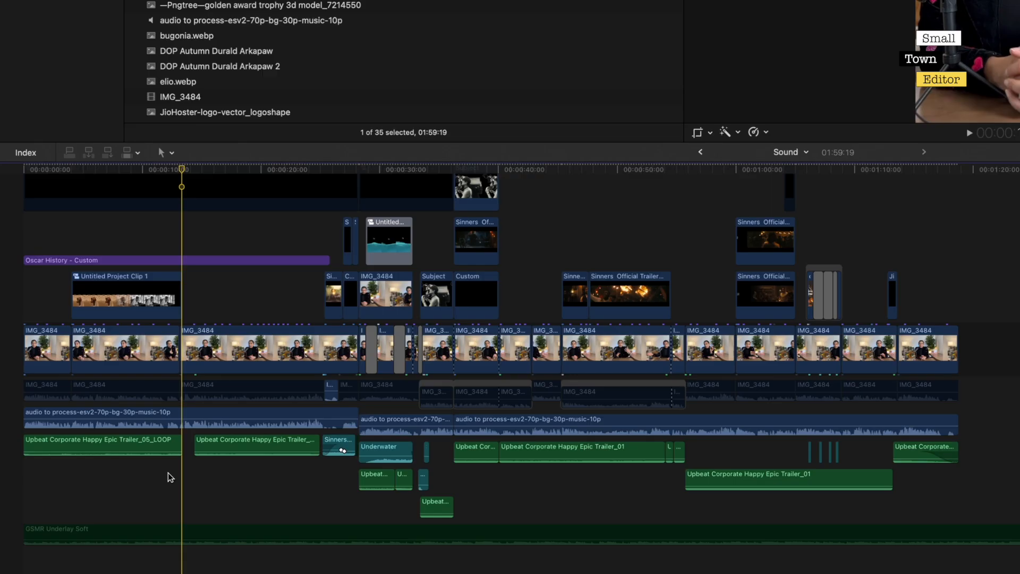
- Examine the separate music segments, selecting the first and second Trailer_05_LOOP clips and looking over the later ones
{"action": "left_click", "coordinate": [147, 449]}
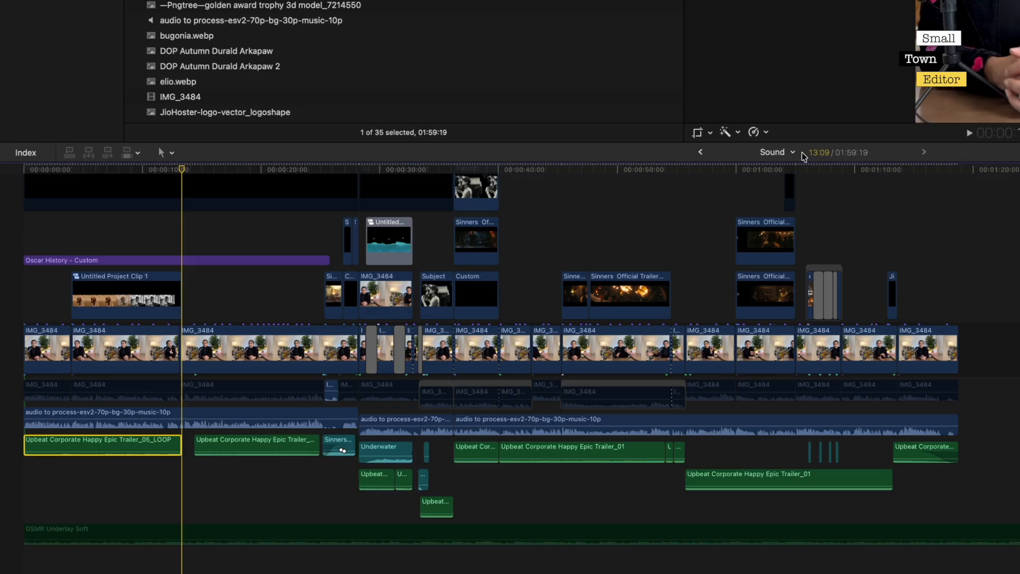
{"action": "left_click", "coordinate": [254, 451]}
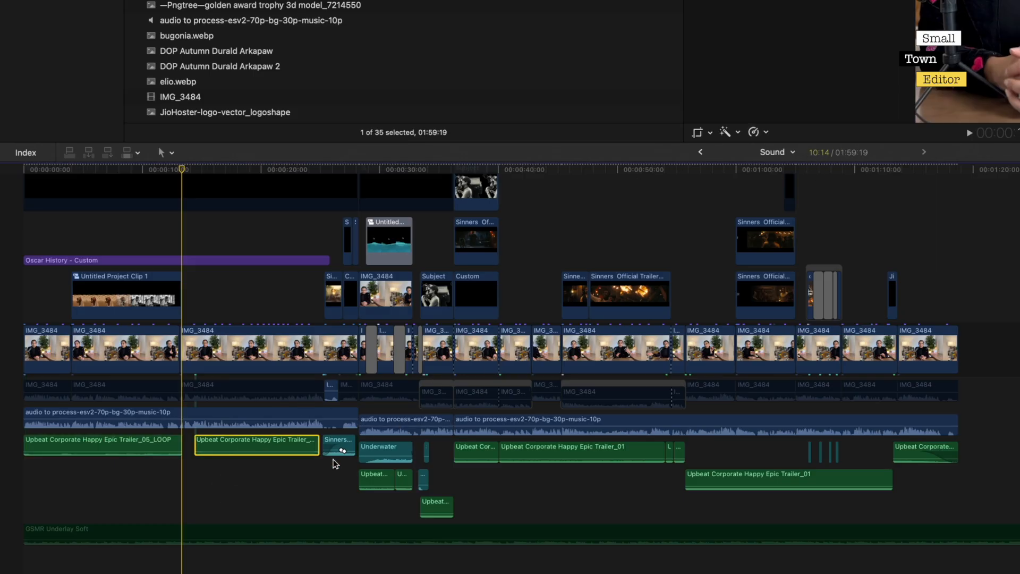
{"action": "left_click", "coordinate": [330, 478]}
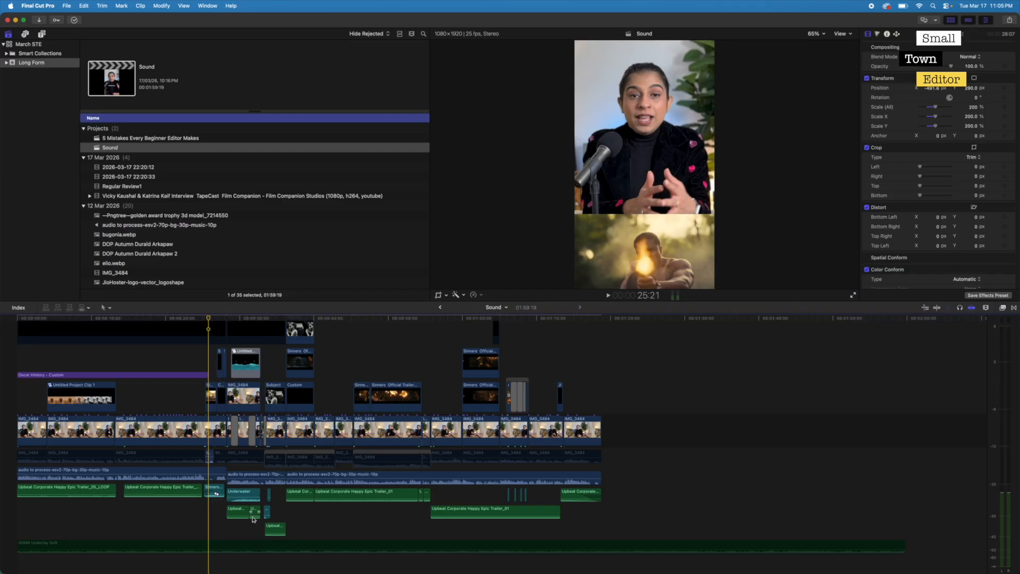
{"action": "left_click_drag", "start_coordinate": [308, 513], "coordinate": [627, 494]}
{"action": "left_click", "coordinate": [670, 406]}
{"action": "scroll", "coordinate": [673, 409], "scroll_direction": "down", "scroll_amount": 1}
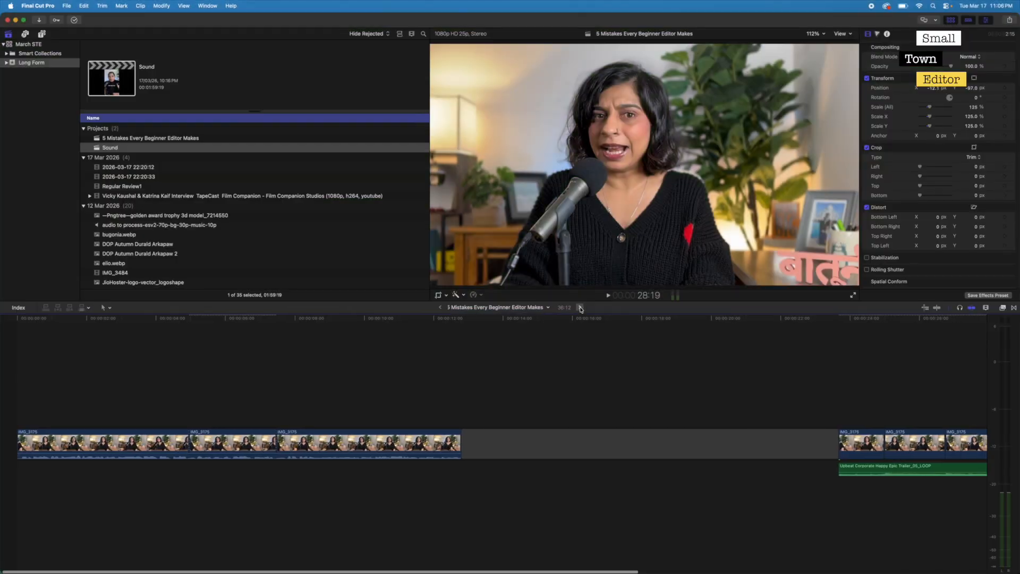
- In the Sound project, disable the first two Upbeat Corporate music clips and enable the Underlay Soft music clip
{"action": "left_click", "coordinate": [580, 308]}
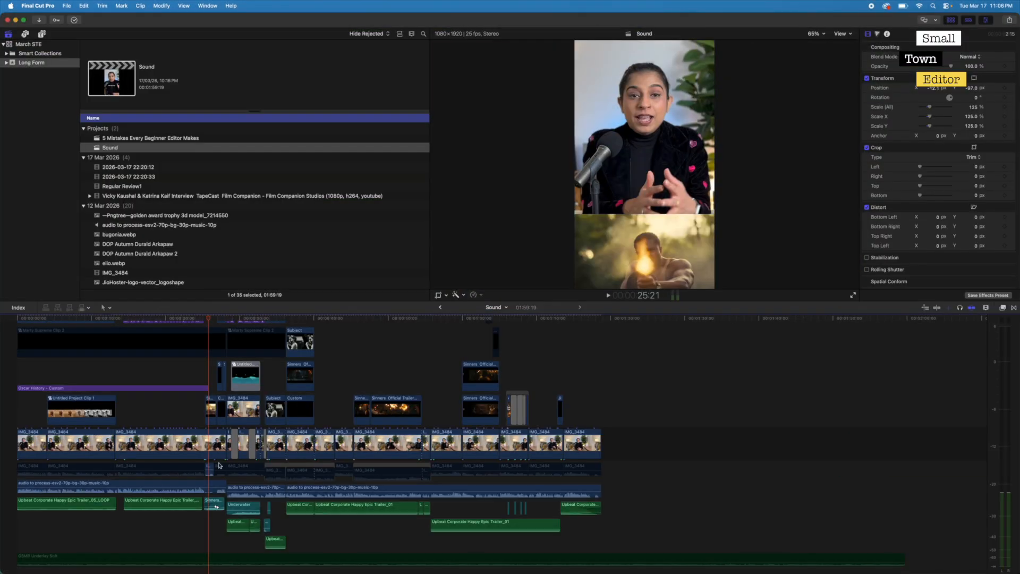
{"action": "left_click_drag", "start_coordinate": [147, 505], "coordinate": [112, 555]}
{"action": "key", "text": "v"}
{"action": "key", "text": "v"}
- Play the opening from the project's start with the Underlay Soft music until about 10:07
{"action": "left_click", "coordinate": [18, 523]}
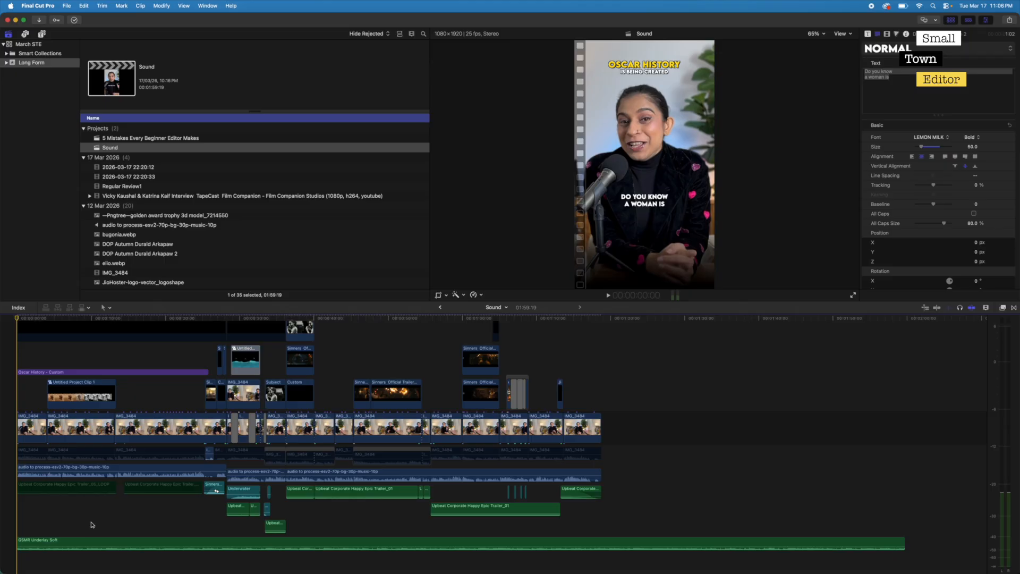
{"action": "key", "text": "space"}
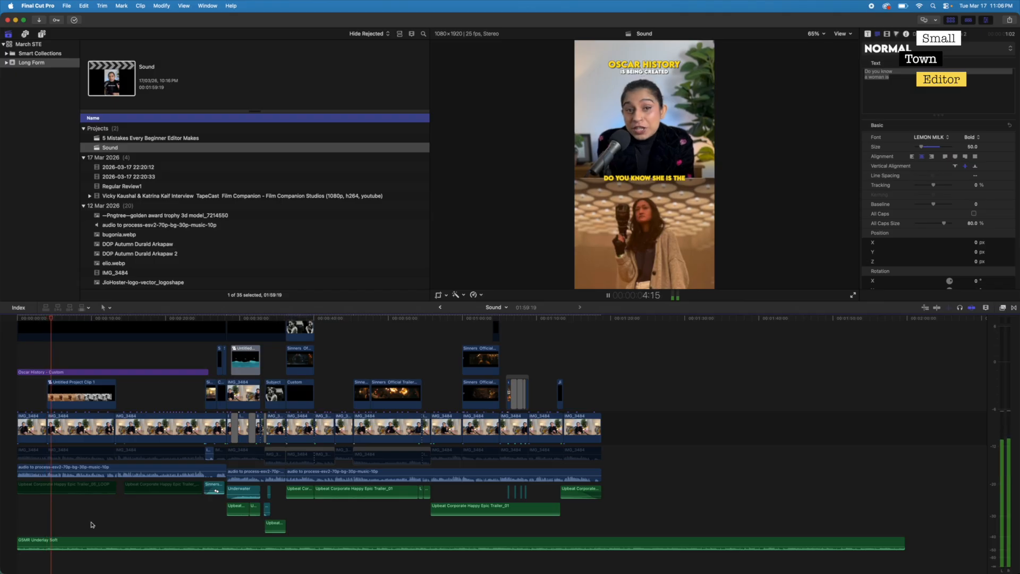
{"action": "key", "text": "space"}
- Disable the Underlay Soft clip and re-enable the first two Upbeat Corporate music clips
{"action": "left_click", "coordinate": [104, 548]}
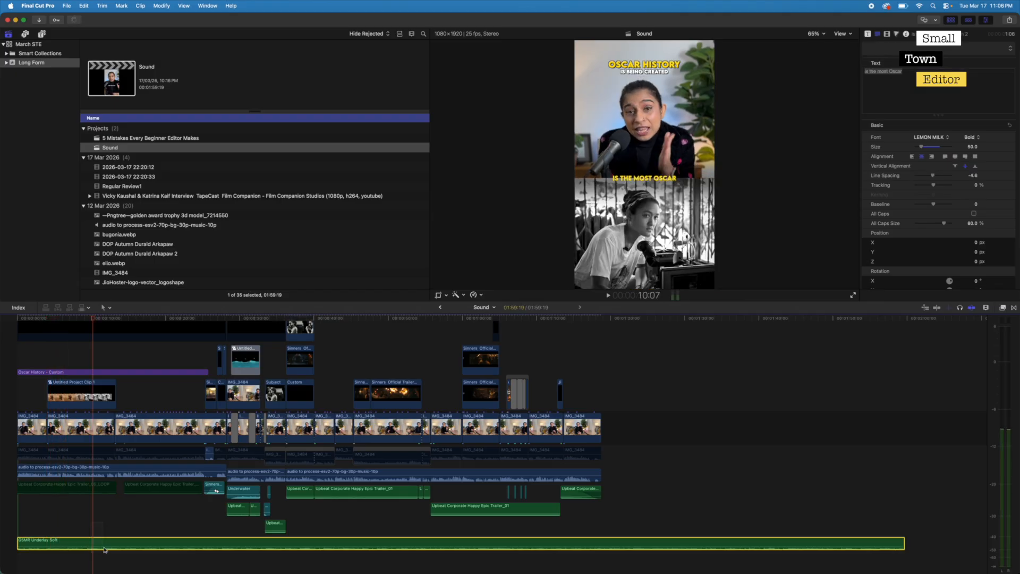
{"action": "key", "text": "v"}
{"action": "left_click_drag", "start_coordinate": [143, 502], "coordinate": [105, 486]}
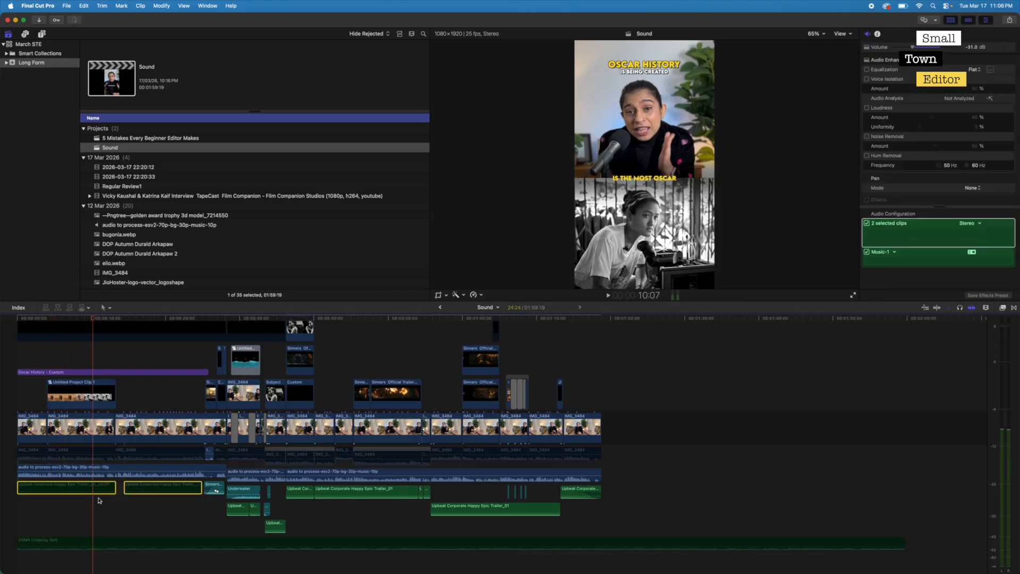
- Play the opening from the project's start with the Upbeat Corporate music until about 8:22
{"action": "key", "text": "Home"}
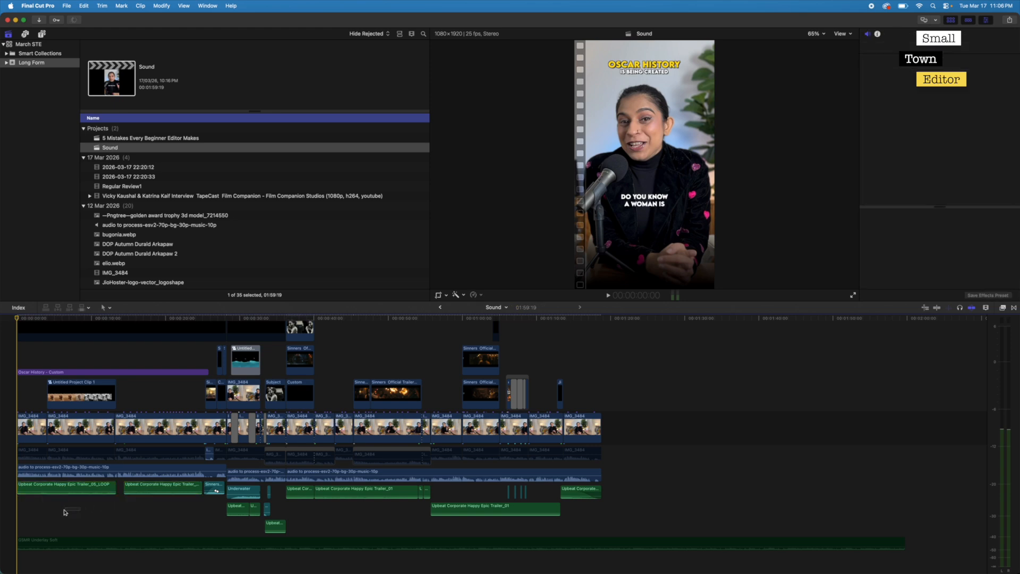
{"action": "left_click", "coordinate": [64, 512]}
{"action": "key", "text": "space"}
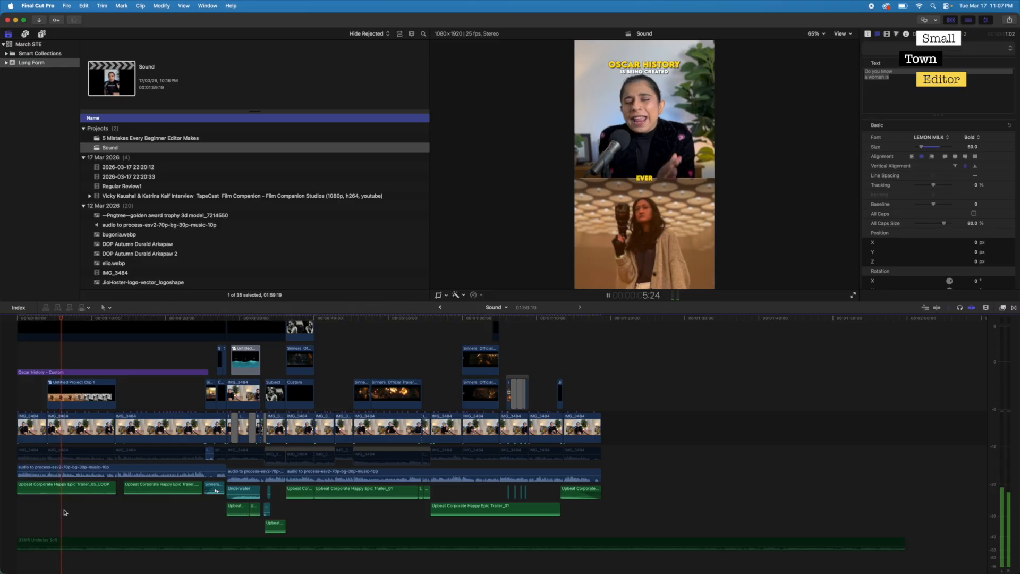
{"action": "key", "text": "space"}
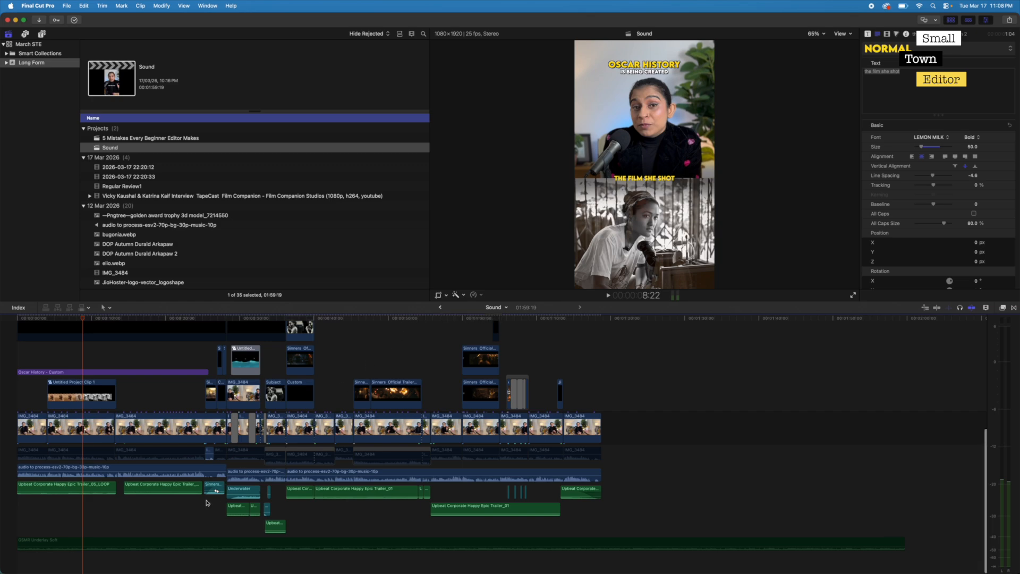
- Examine the sound-effect clips, selecting the Sinners trailer audio, the Underwater clip and the two short effects following it
{"action": "key", "text": "super+equal"}
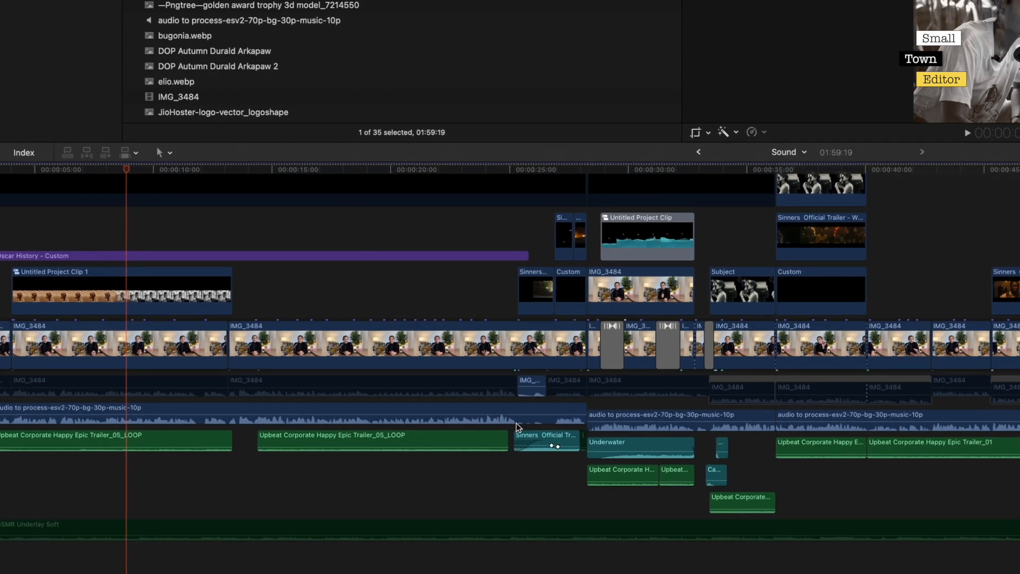
{"action": "left_click", "coordinate": [535, 434]}
{"action": "left_click_drag", "start_coordinate": [571, 475], "coordinate": [666, 487]}
{"action": "left_click", "coordinate": [505, 483]}
{"action": "left_click", "coordinate": [531, 438]}
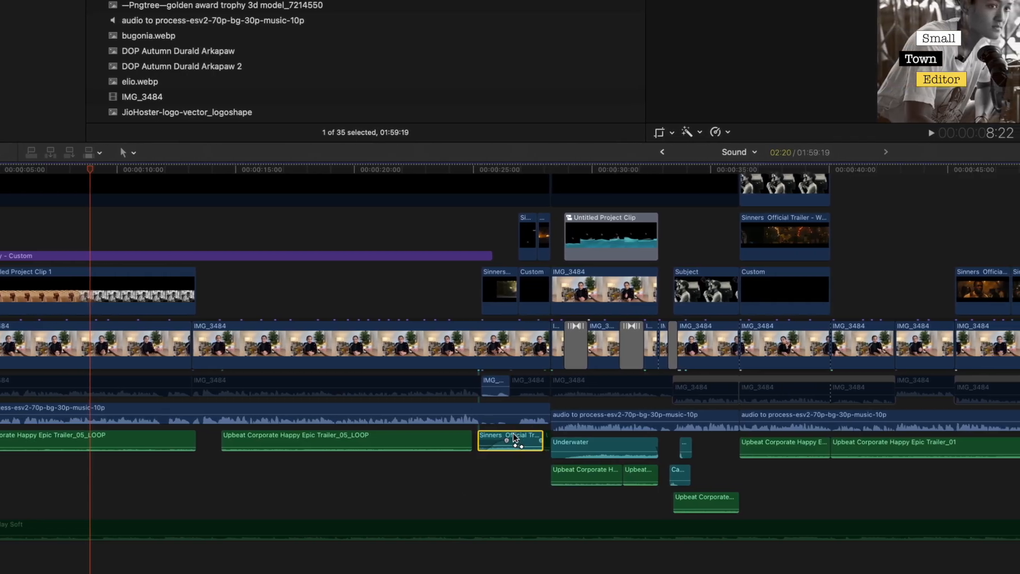
{"action": "left_click", "coordinate": [578, 445]}
{"action": "left_click_drag", "start_coordinate": [691, 447], "coordinate": [664, 476]}
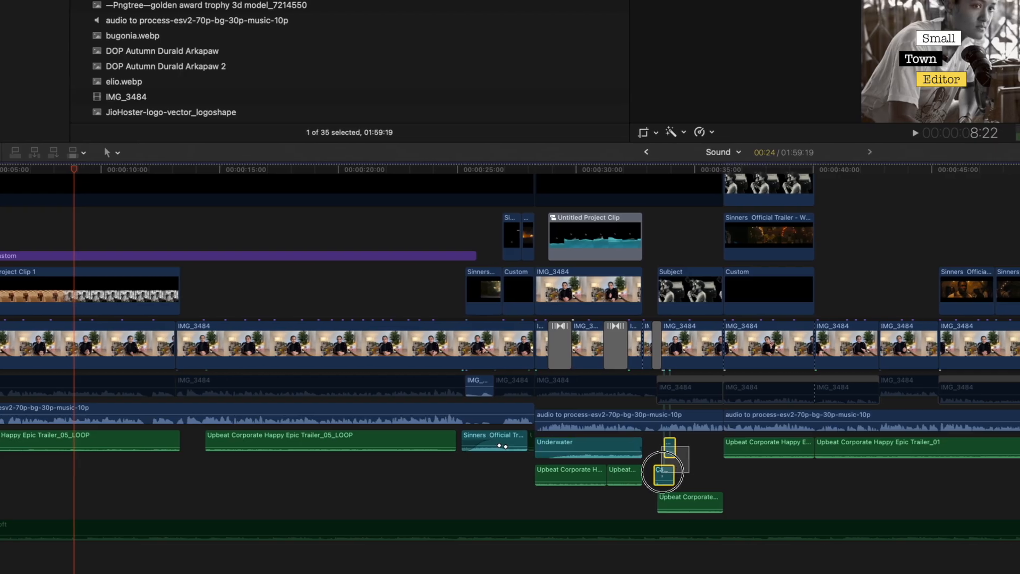
{"action": "left_click", "coordinate": [588, 448], "text": "super"}
{"action": "left_click", "coordinate": [483, 442], "text": "super"}
{"action": "scroll", "coordinate": [1001, 461], "scroll_direction": "right", "scroll_amount": 10}
{"action": "scroll", "coordinate": [1001, 461], "scroll_direction": "right", "scroll_amount": 10}
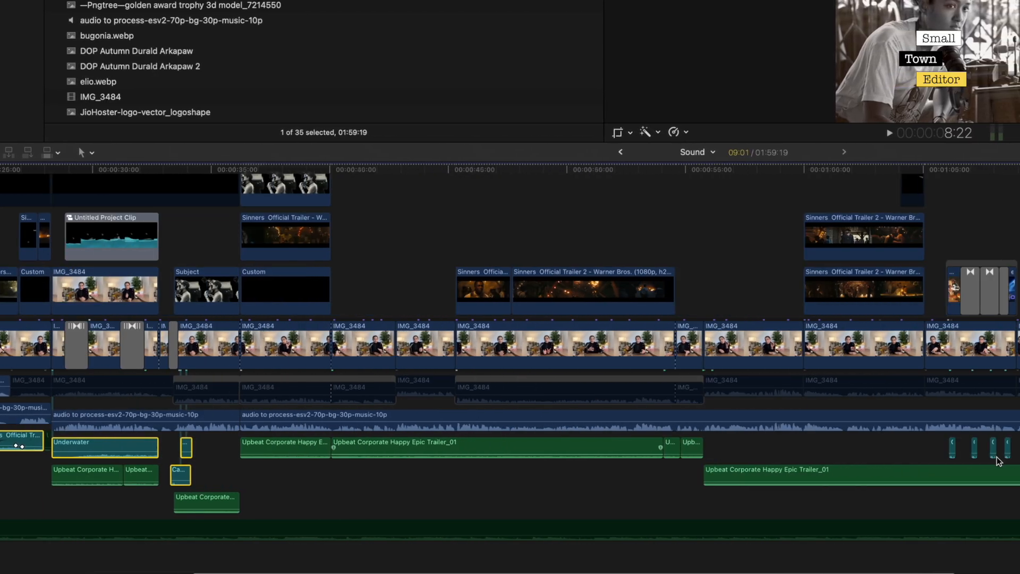
- Play the four short sound effects from 1:05:13 to 1:09:00, and return to the earlier part of the timeline
{"action": "left_click", "coordinate": [913, 496]}
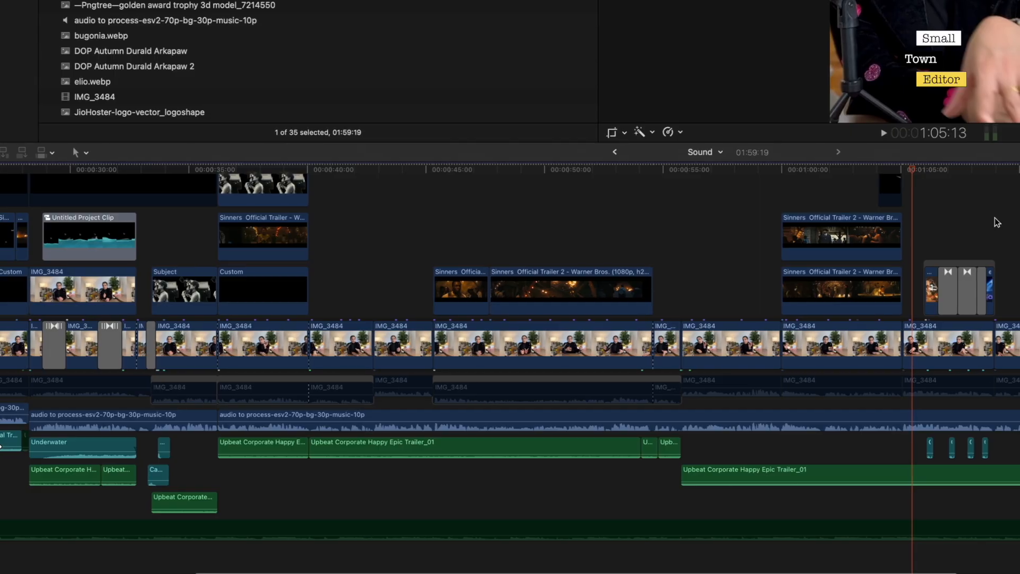
{"action": "key", "text": "space"}
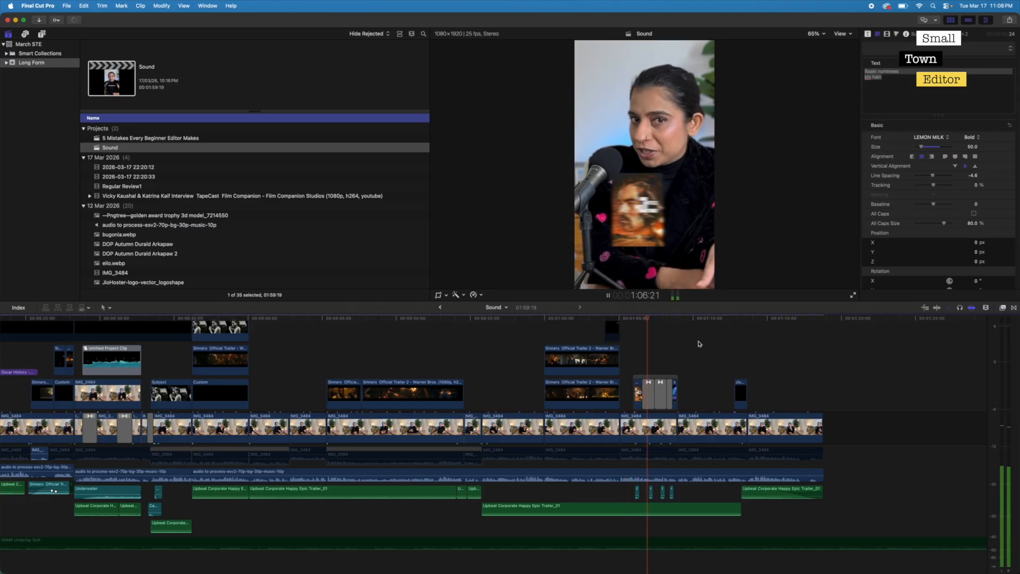
{"action": "key", "text": "space"}
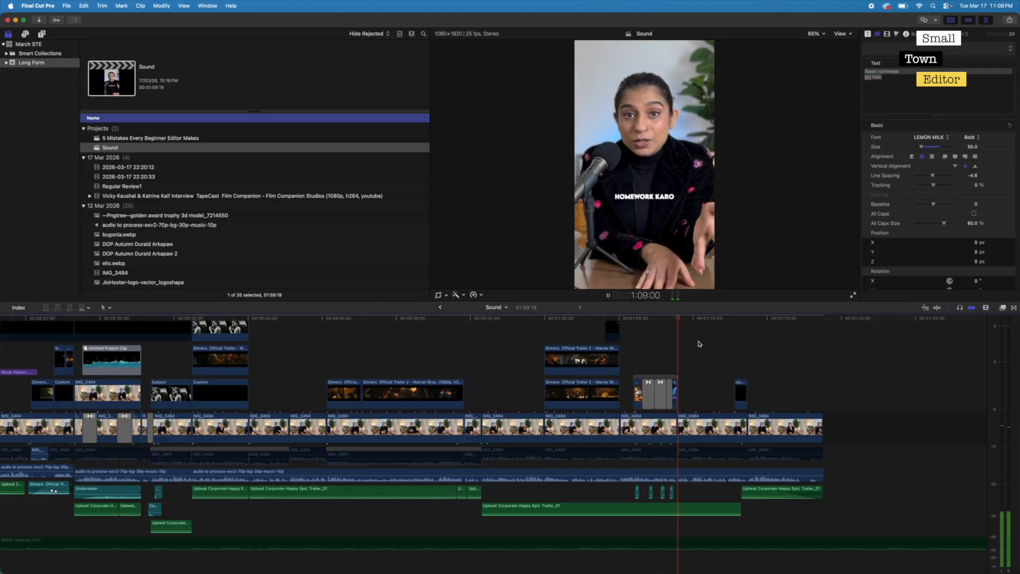
{"action": "scroll", "coordinate": [666, 362], "scroll_direction": "left", "scroll_amount": 3}
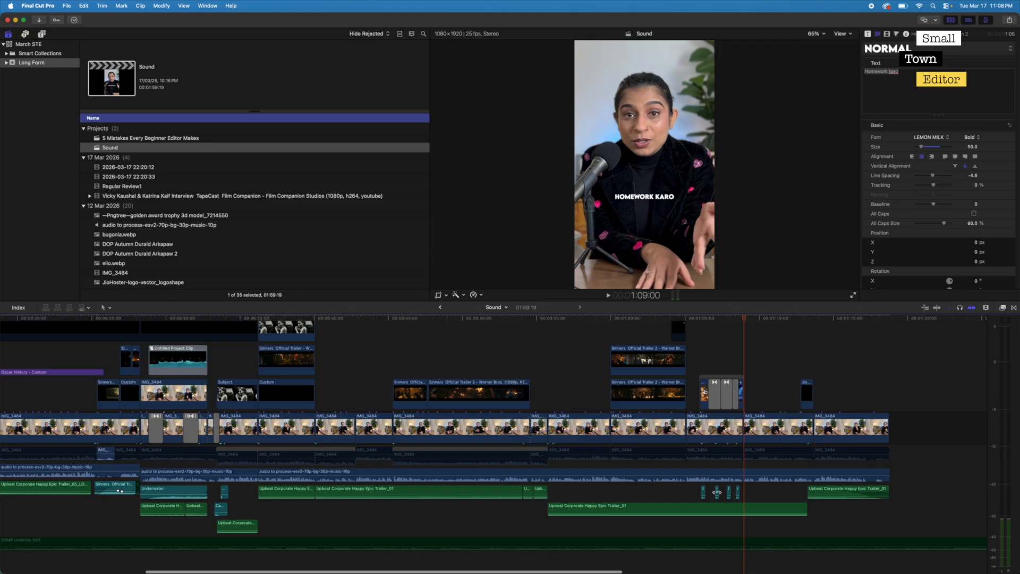
{"action": "scroll", "coordinate": [492, 495], "scroll_direction": "left", "scroll_amount": 10}
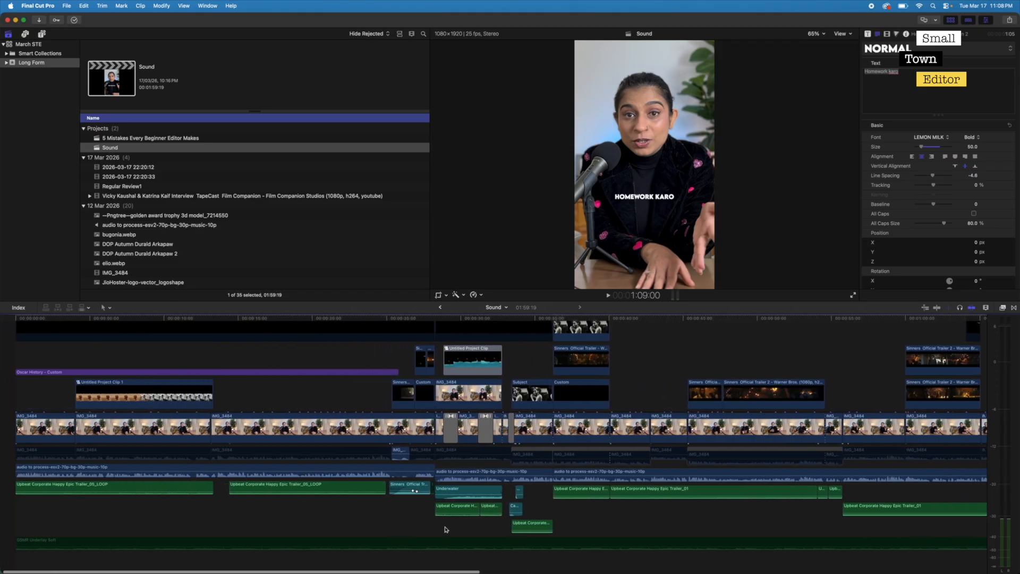
- Play the section with the Sinners trailer audio from 25:04 to 27:15
{"action": "left_click", "coordinate": [389, 364]}
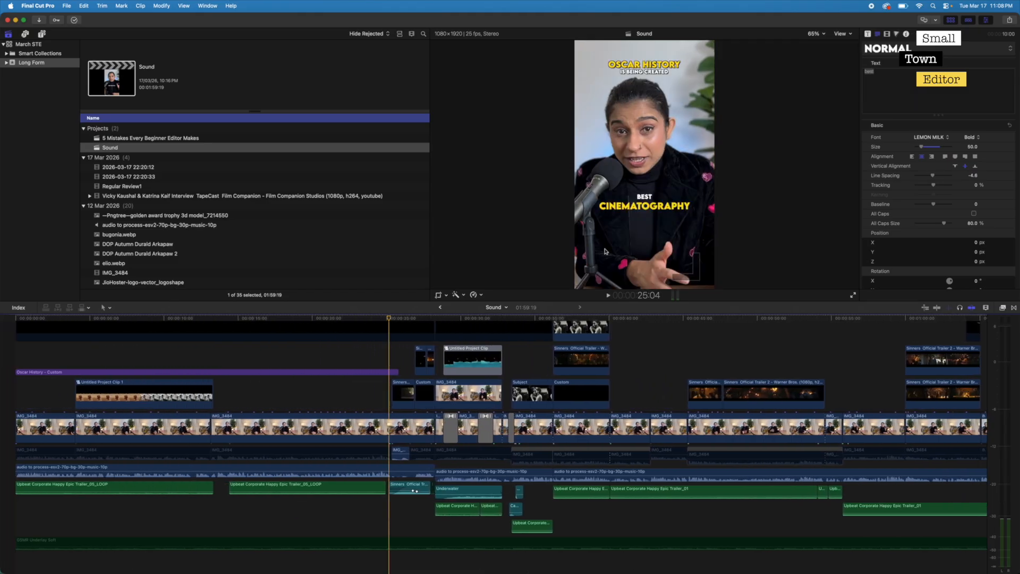
{"action": "key", "text": "space"}
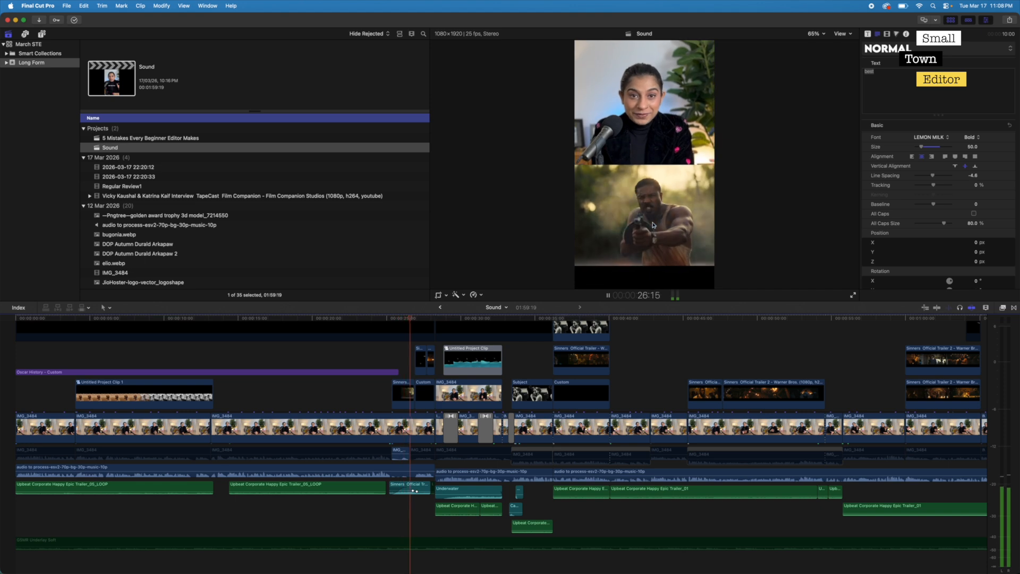
{"action": "key", "text": "space"}
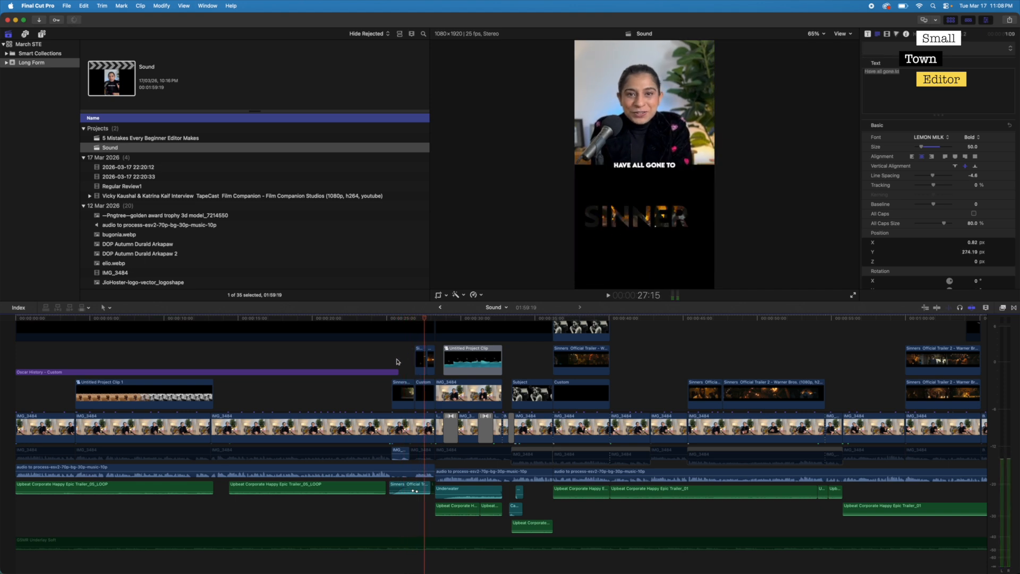
- Disable the Sinners trailer audio clip and play the passage without it up to 26:20
{"action": "left_click", "coordinate": [315, 363]}
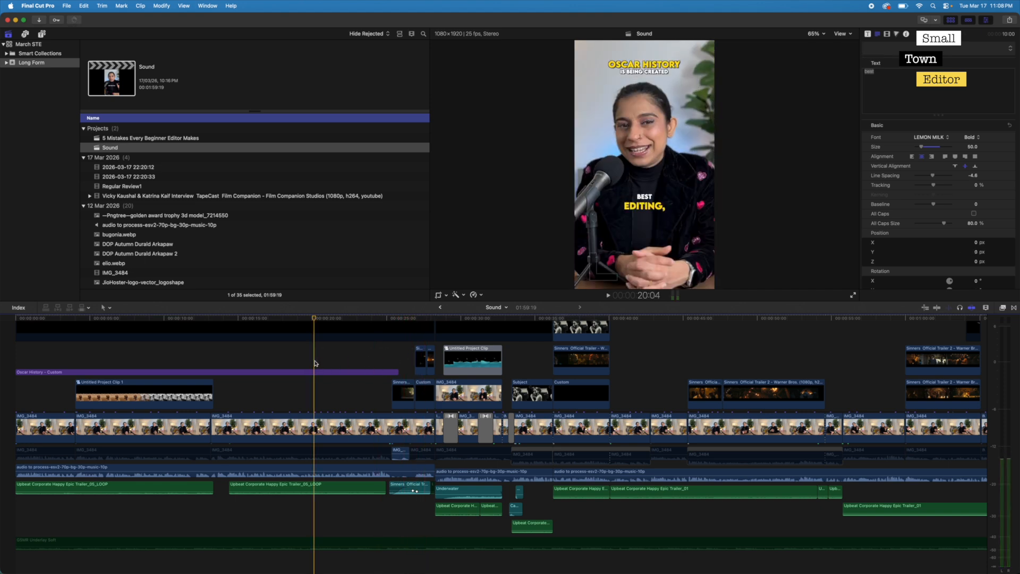
{"action": "left_click", "coordinate": [409, 488]}
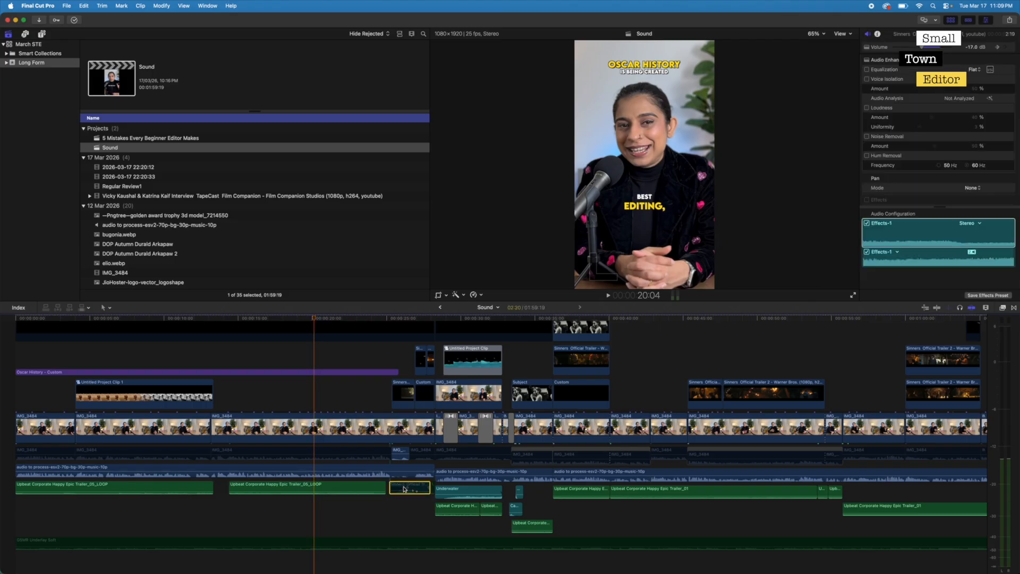
{"action": "left_click", "coordinate": [346, 507]}
{"action": "key", "text": "space"}
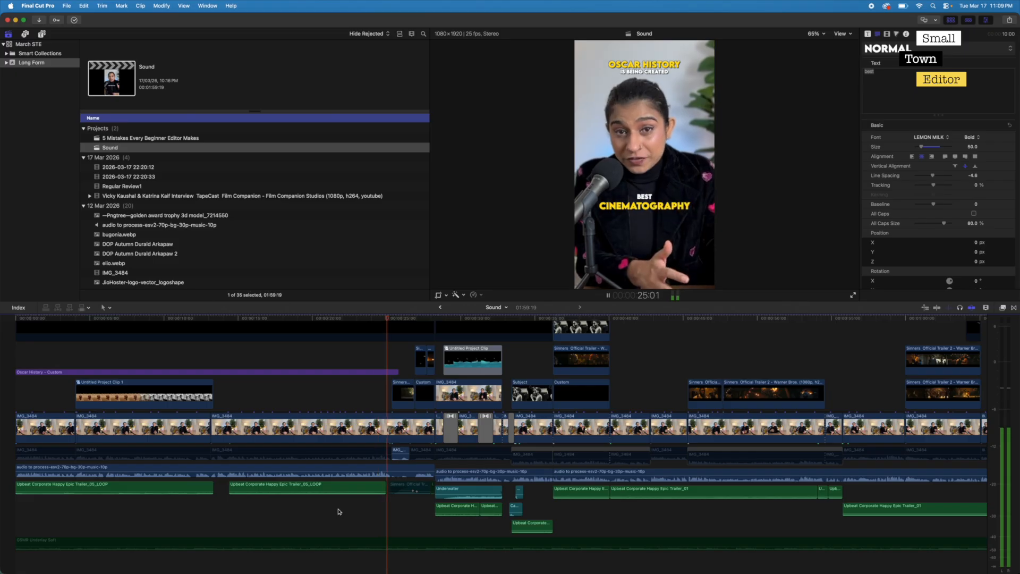
{"action": "key", "text": "space"}
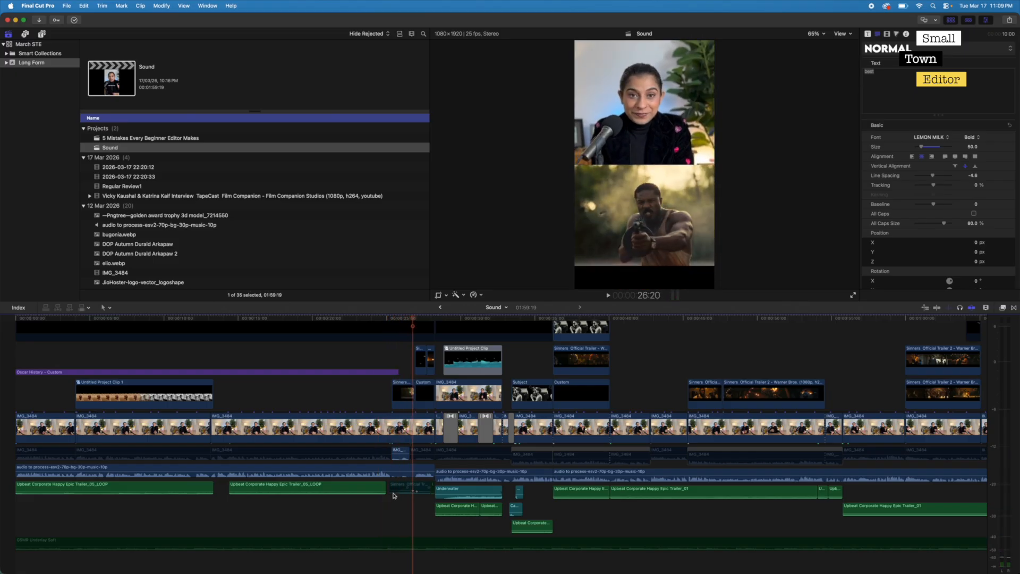
- Try extending the second Upbeat Corporate music clip to the start of the Underwater clip, play the passage, and undo the extension
{"action": "left_click_drag", "start_coordinate": [382, 486], "coordinate": [433, 489]}
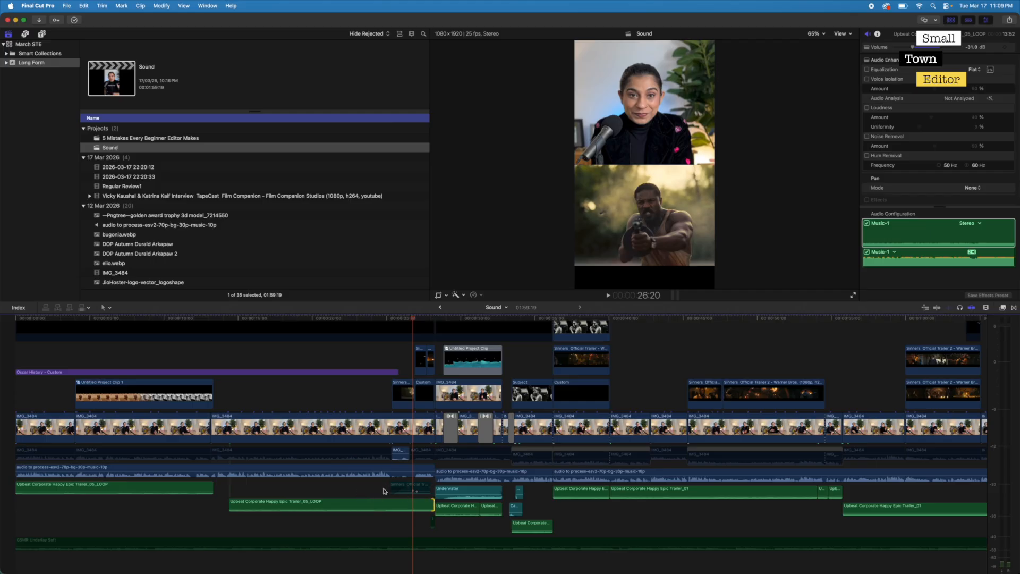
{"action": "left_click", "coordinate": [365, 489]}
{"action": "key", "text": "space"}
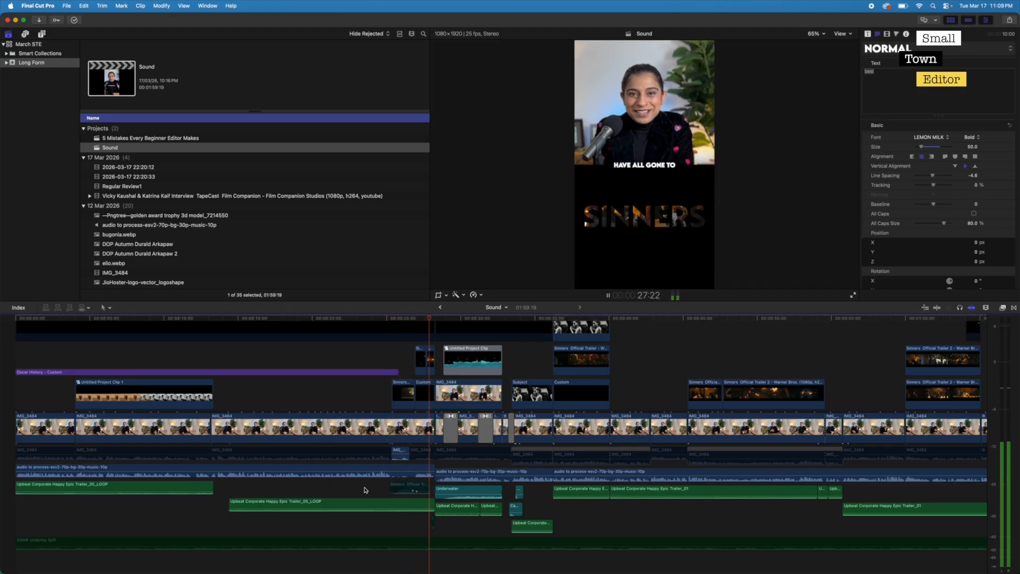
{"action": "key", "text": "super+z"}
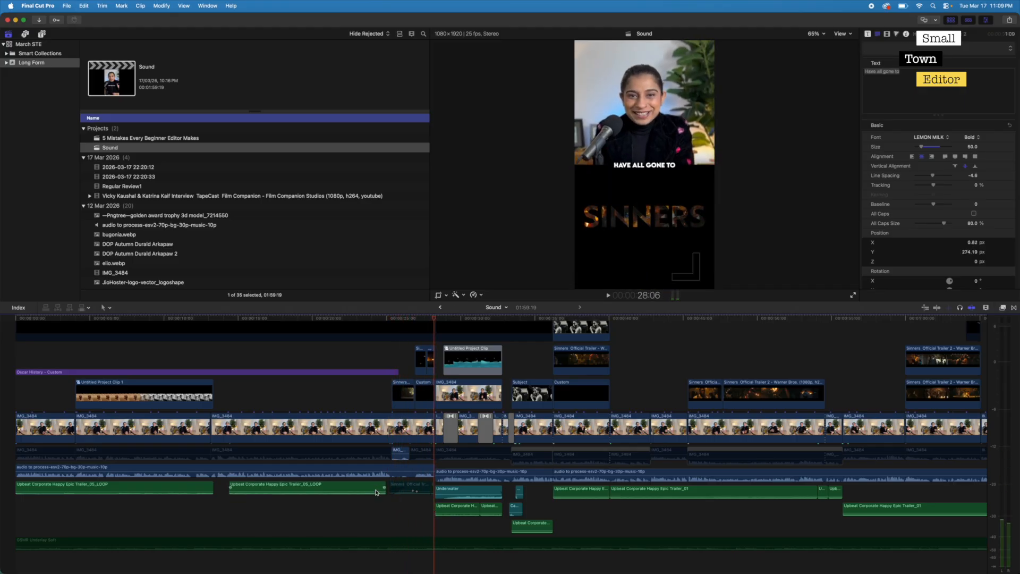
- Re-enable the Sinners trailer audio clip and play the timeline from 23:24 to about 32:20
{"action": "left_click", "coordinate": [408, 490]}
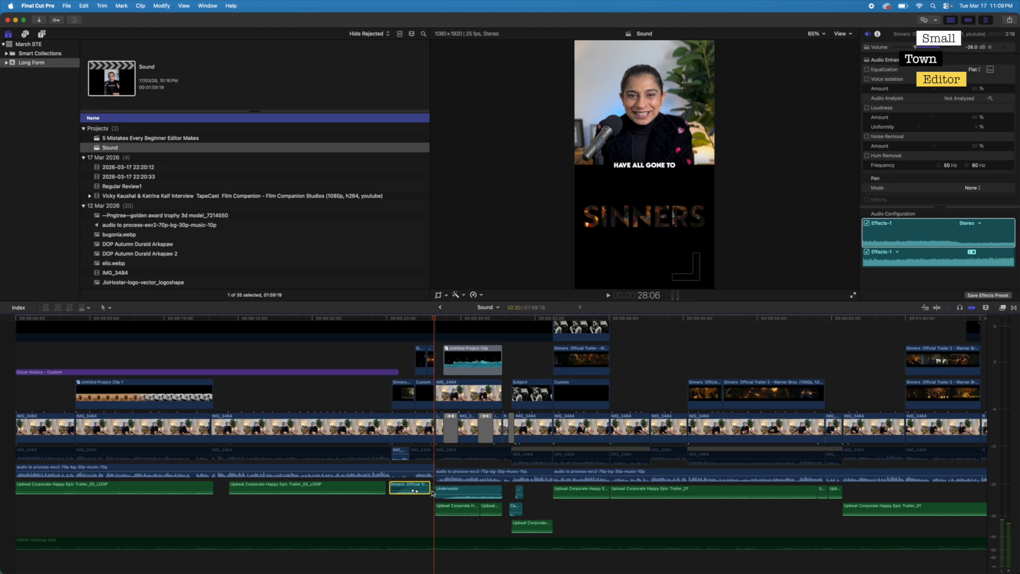
{"action": "left_click", "coordinate": [370, 505]}
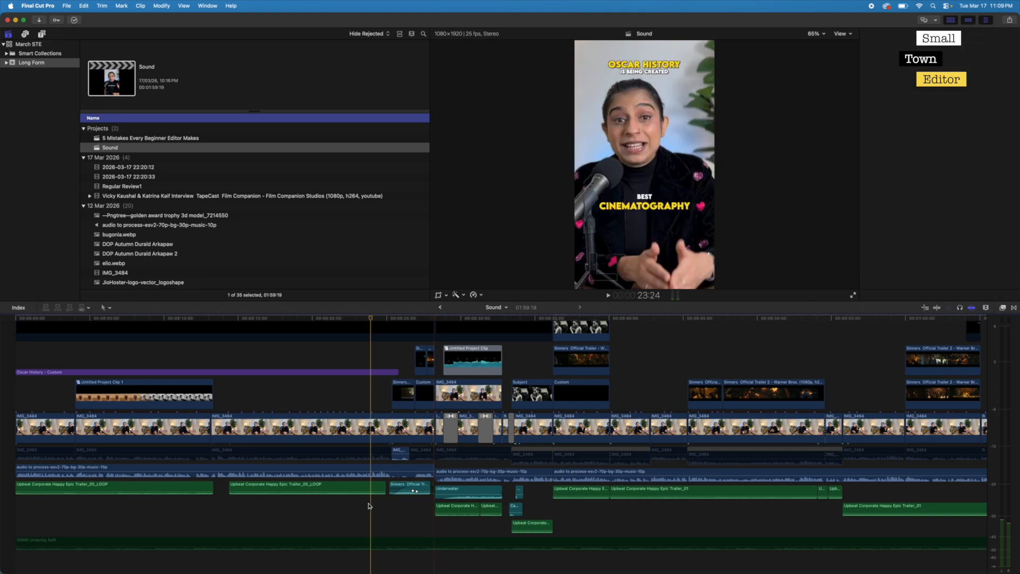
{"action": "key", "text": "space"}
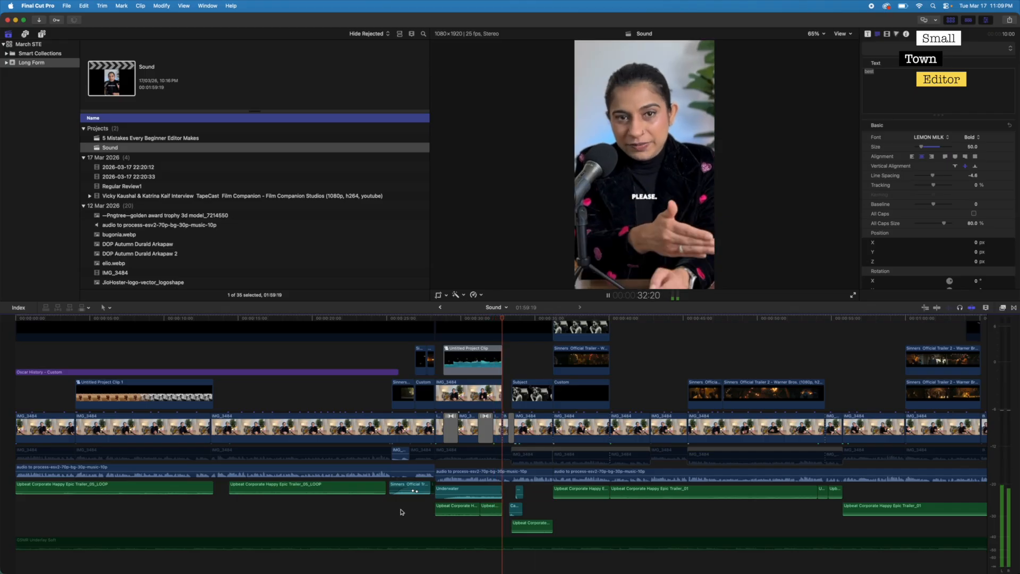
- Disable the Underwater sound effect and play the Titanic passage without it from 28:07 to 32:21
{"action": "left_click", "coordinate": [447, 498]}
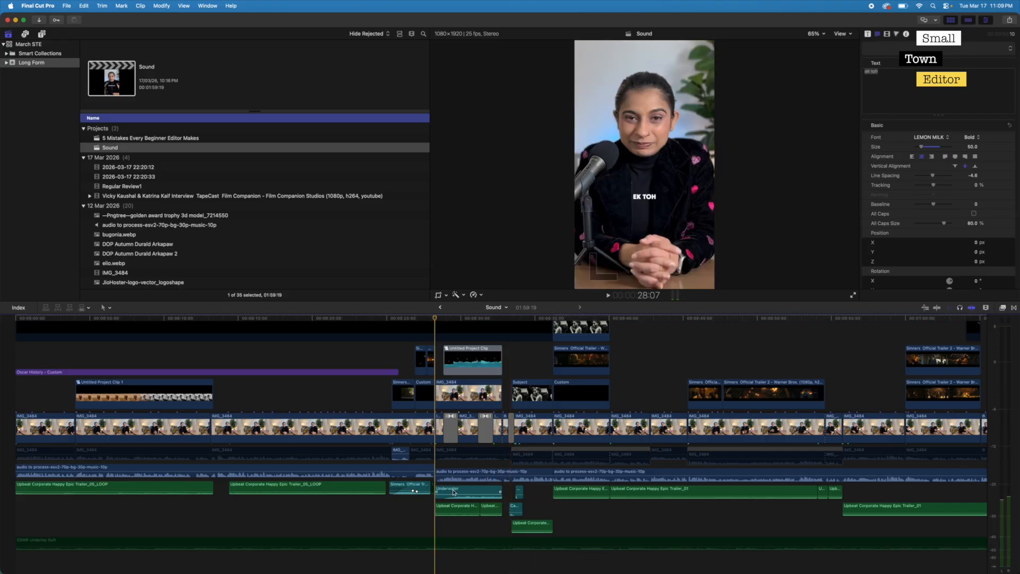
{"action": "left_click", "coordinate": [453, 492]}
{"action": "key", "text": "space"}
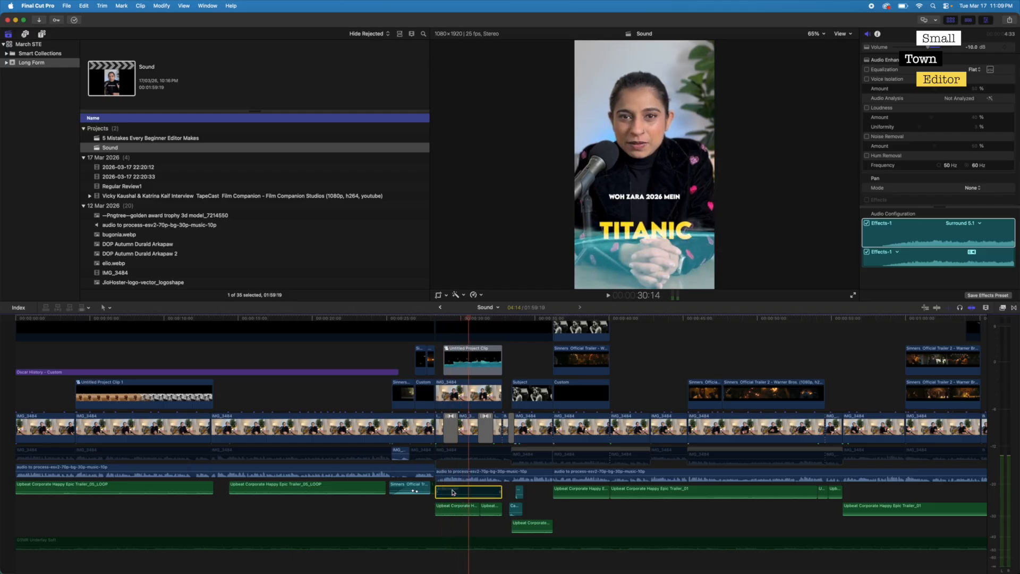
{"action": "key", "text": "space"}
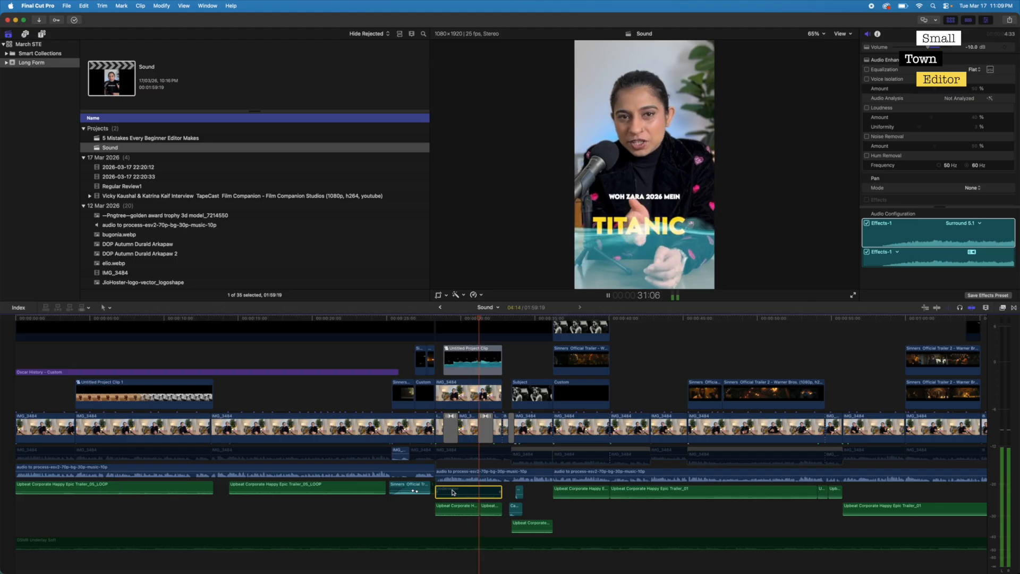
{"action": "key", "text": "space"}
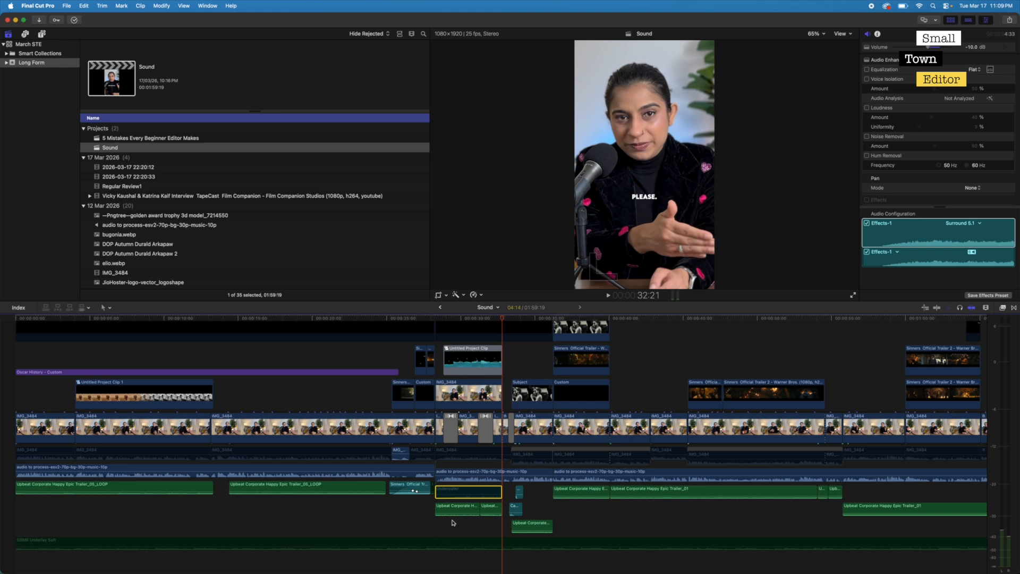
- Re-enable the Underwater sound effect and play the timeline from 22:23 to 33:06, continuing on from there
{"action": "left_click", "coordinate": [436, 526]}
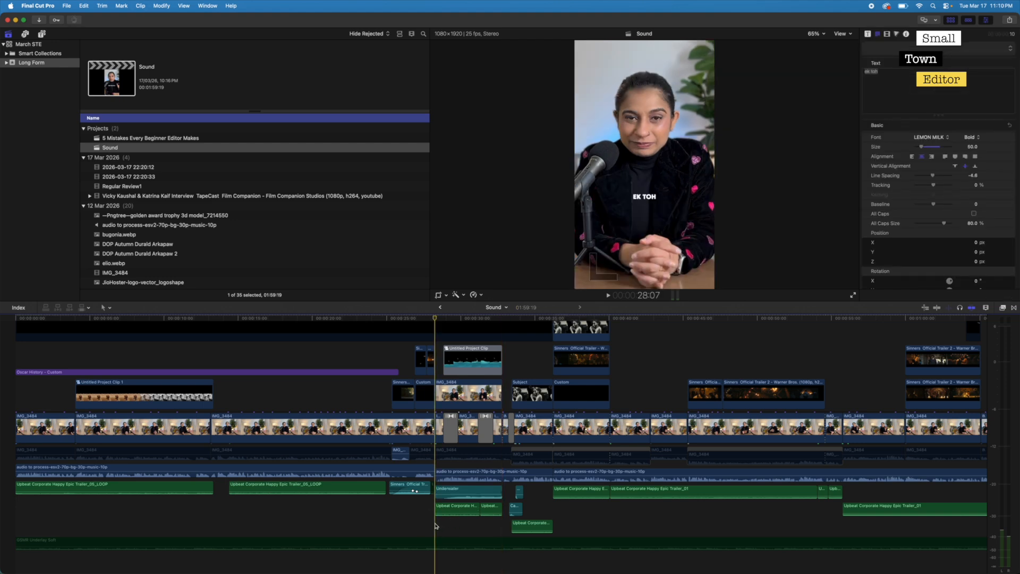
{"action": "left_click", "coordinate": [359, 515]}
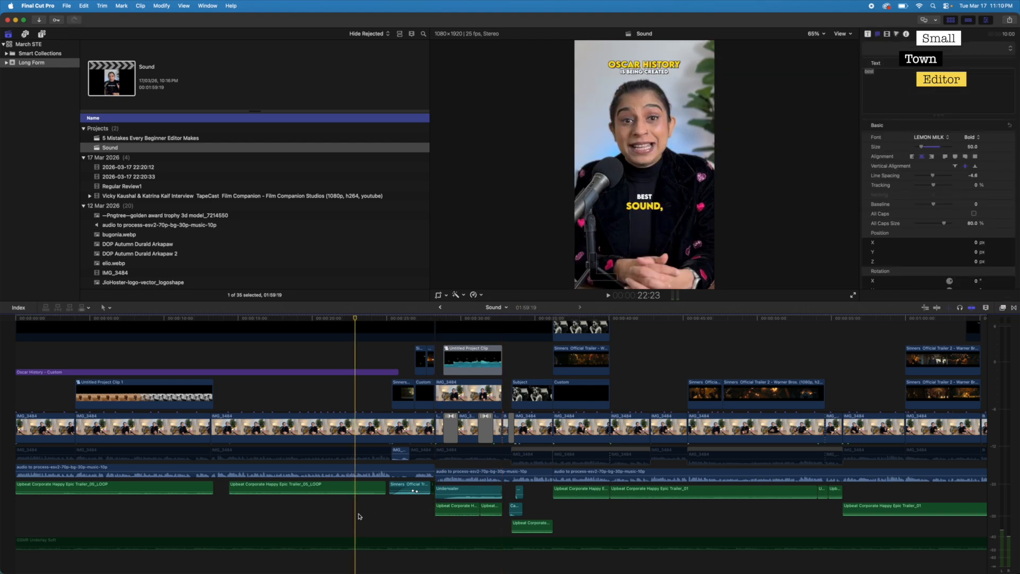
{"action": "key", "text": "space"}
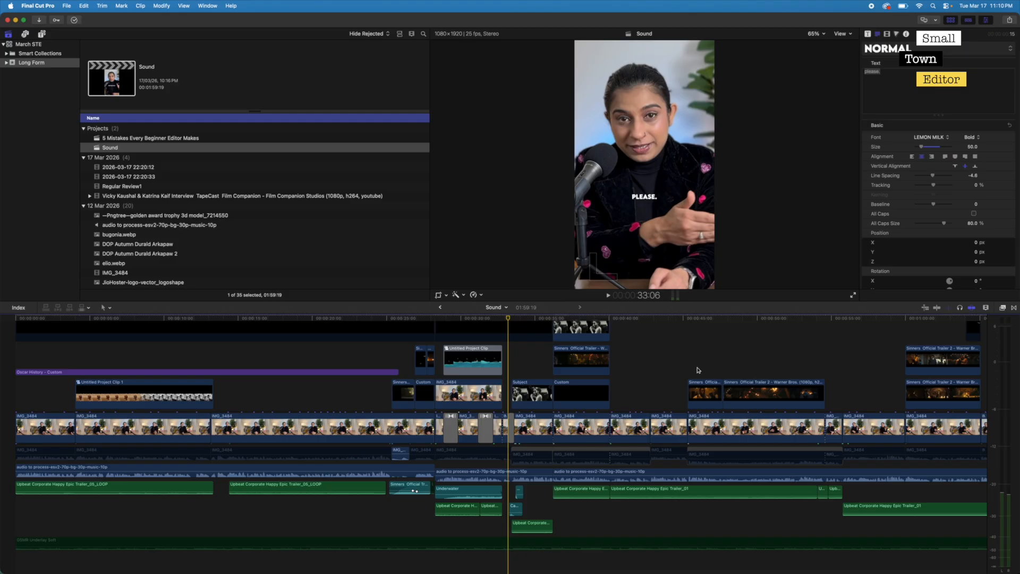
{"action": "key", "text": "space"}
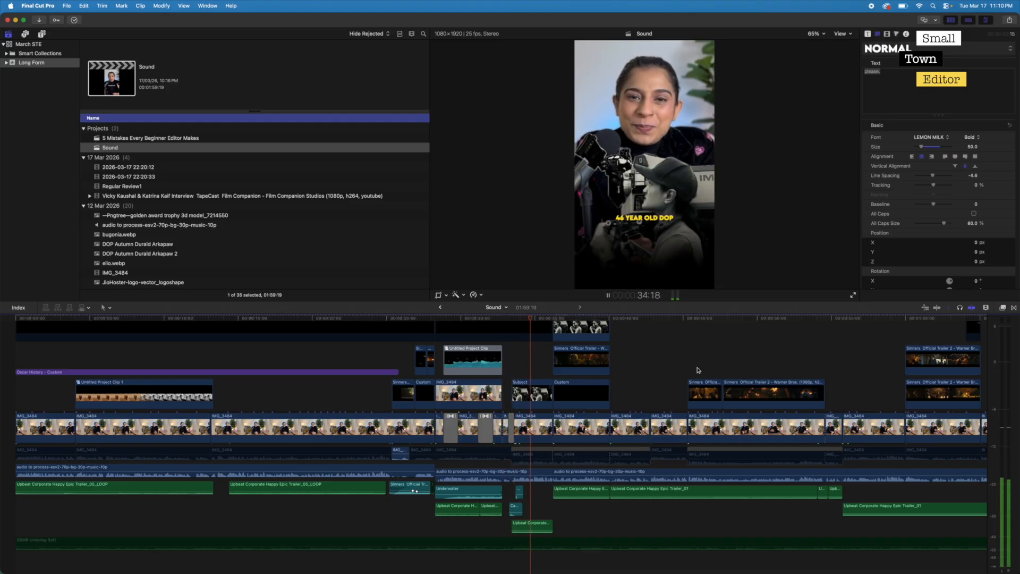